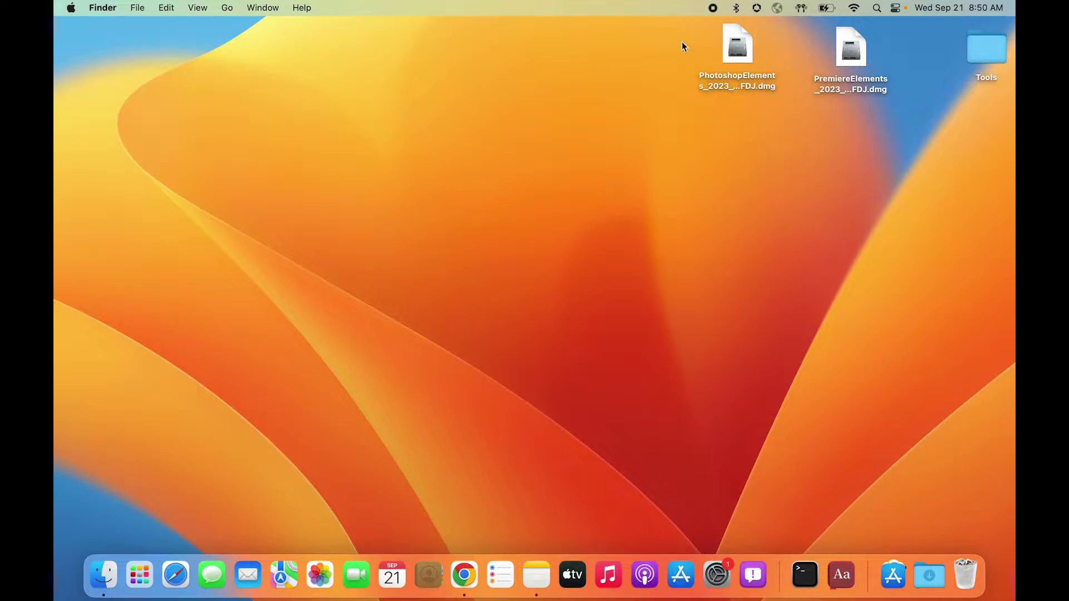
Step: Look over the Premiere Elements and Photoshop Elements disk images in Finder
{"action": "left_click", "coordinate": [835, 75]}
{"action": "left_click", "coordinate": [750, 73]}
{"action": "left_click", "coordinate": [600, 116]}
Step: Mount the Photoshop Elements 2023 disk image and review the app's Get Info details
{"action": "double_click", "coordinate": [736, 54]}
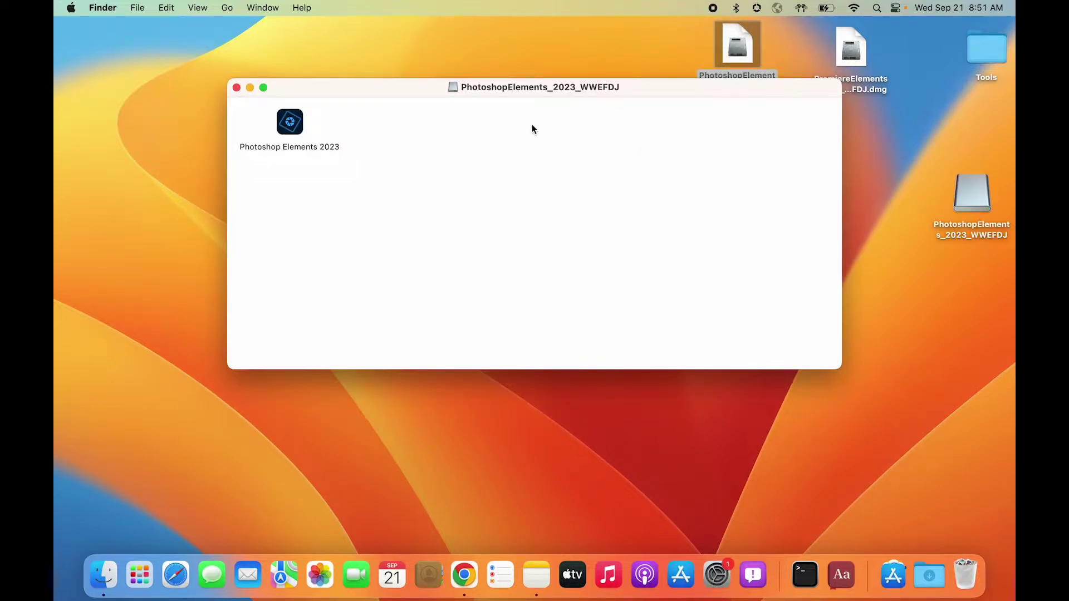
{"action": "right_click", "coordinate": [288, 129]}
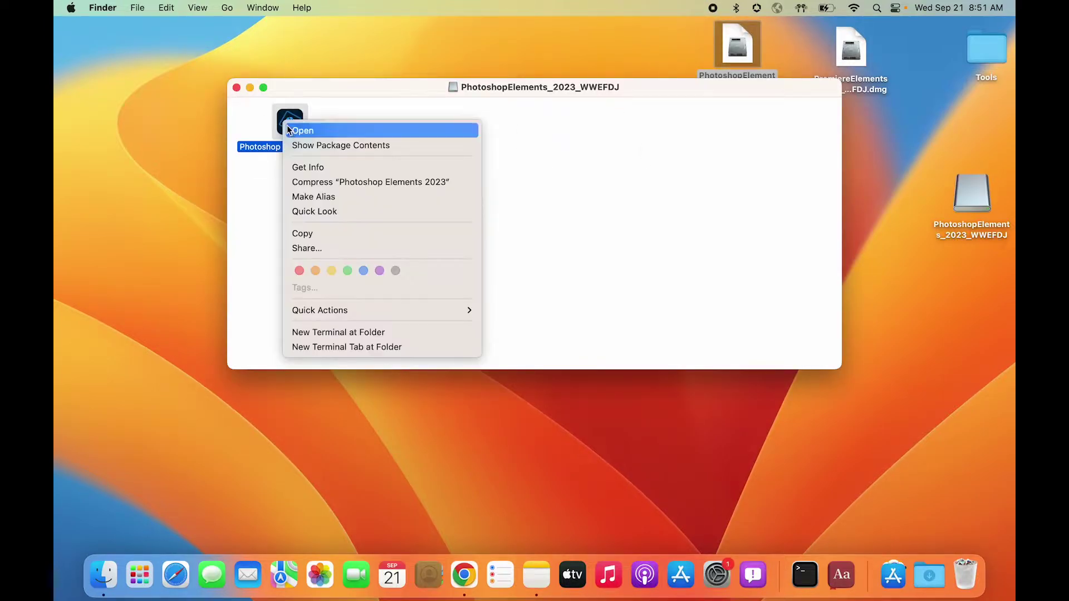
{"action": "left_click", "coordinate": [308, 168]}
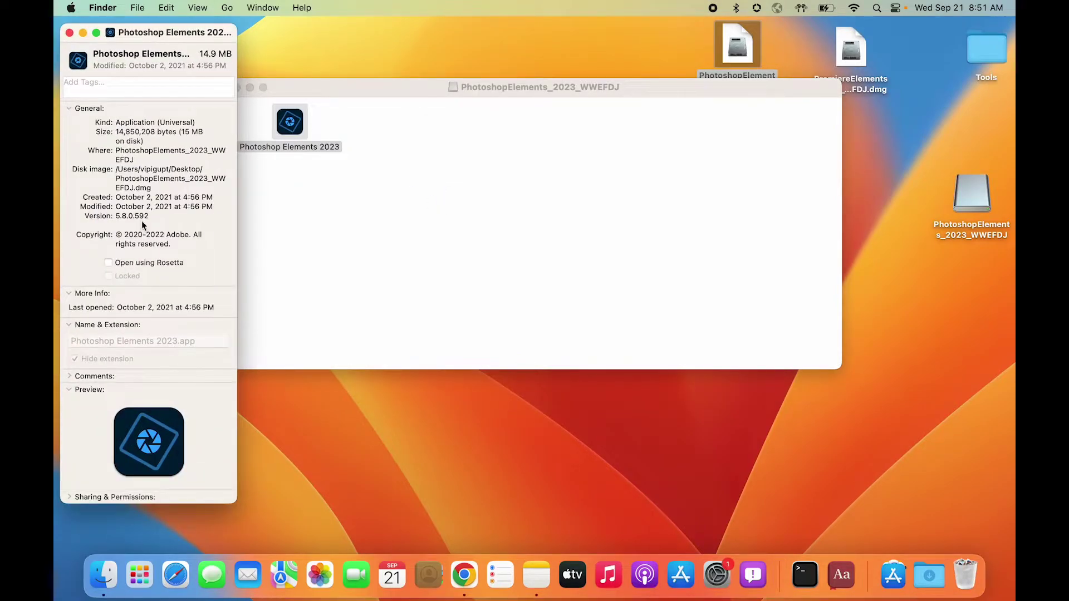
{"action": "left_click", "coordinate": [70, 33]}
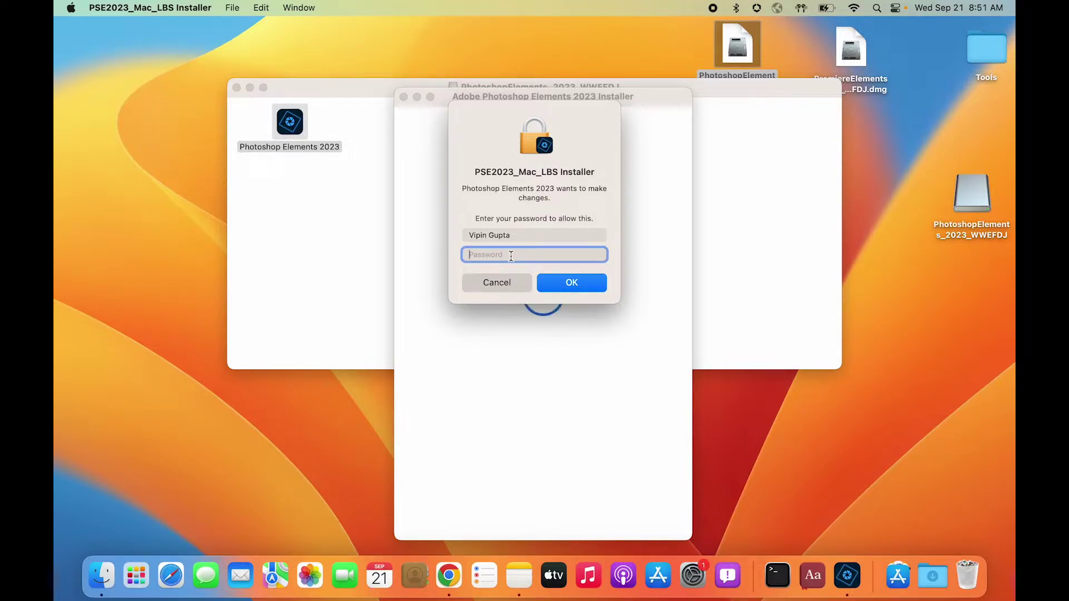
Step: Authorize the installer with the administrator password
{"action": "type", "text": "••••••"}
{"action": "left_click", "coordinate": [573, 283]}
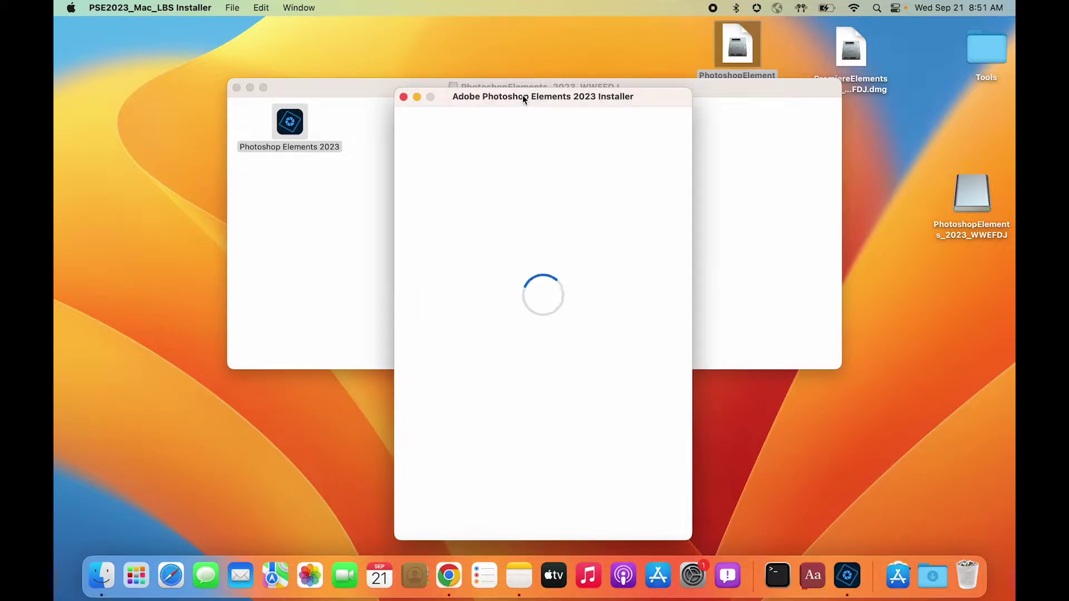
{"action": "left_click_drag", "start_coordinate": [522, 95], "coordinate": [573, 61]}
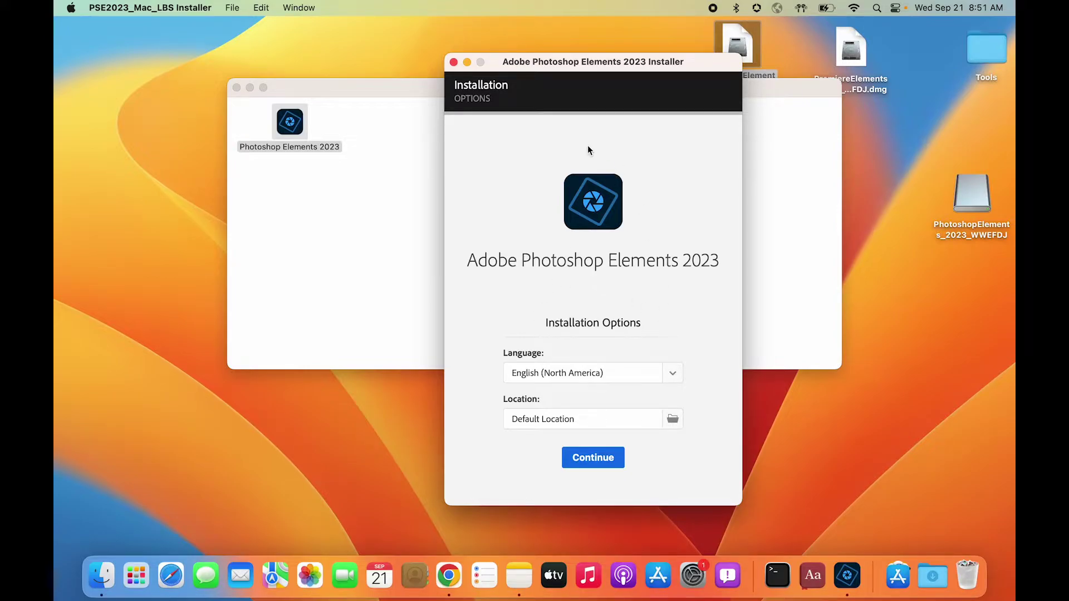
Step: Keep English (North America) and Default Location, then start installing
{"action": "left_click", "coordinate": [670, 383]}
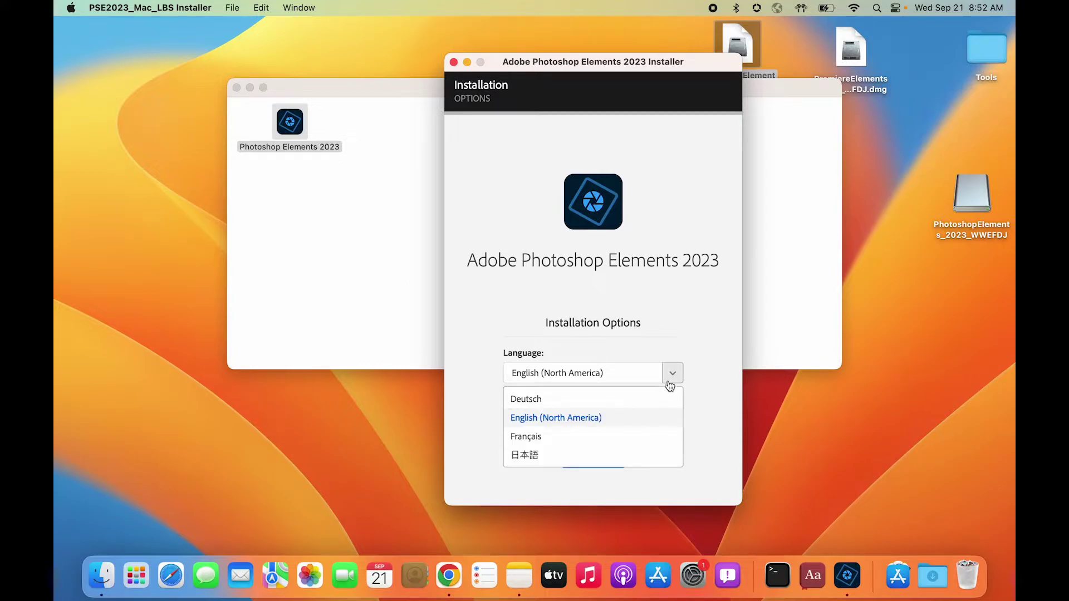
{"action": "left_click", "coordinate": [645, 290]}
{"action": "left_click", "coordinate": [673, 418]}
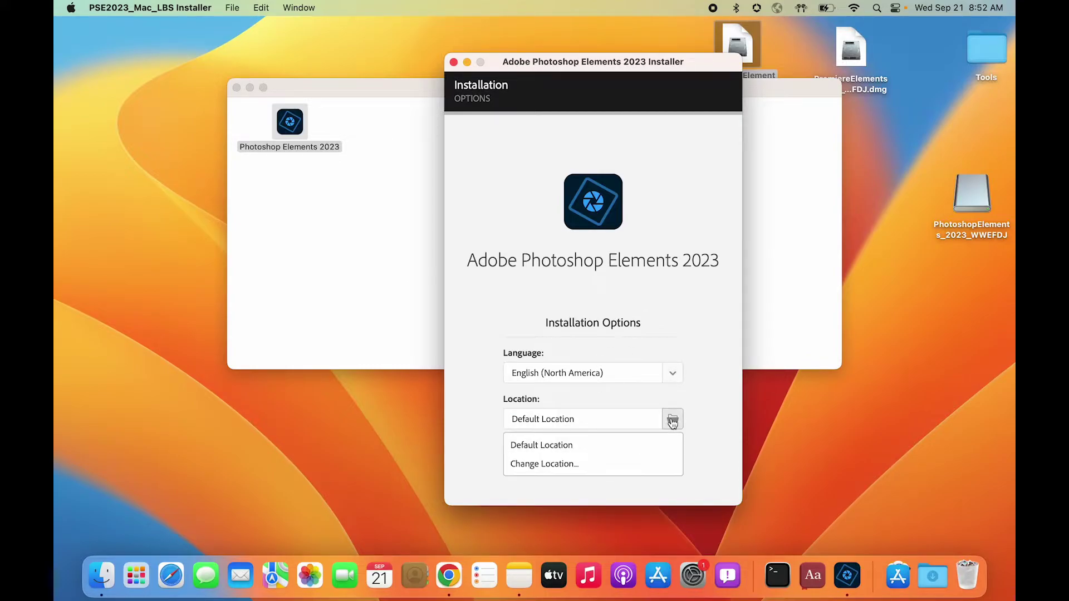
{"action": "left_click", "coordinate": [574, 298]}
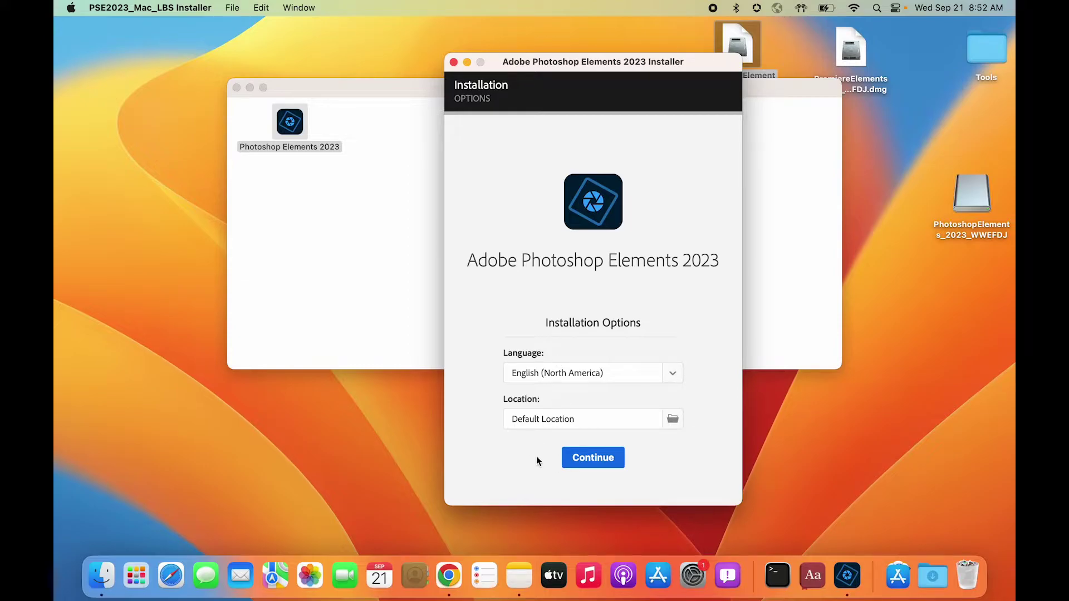
{"action": "left_click", "coordinate": [585, 466]}
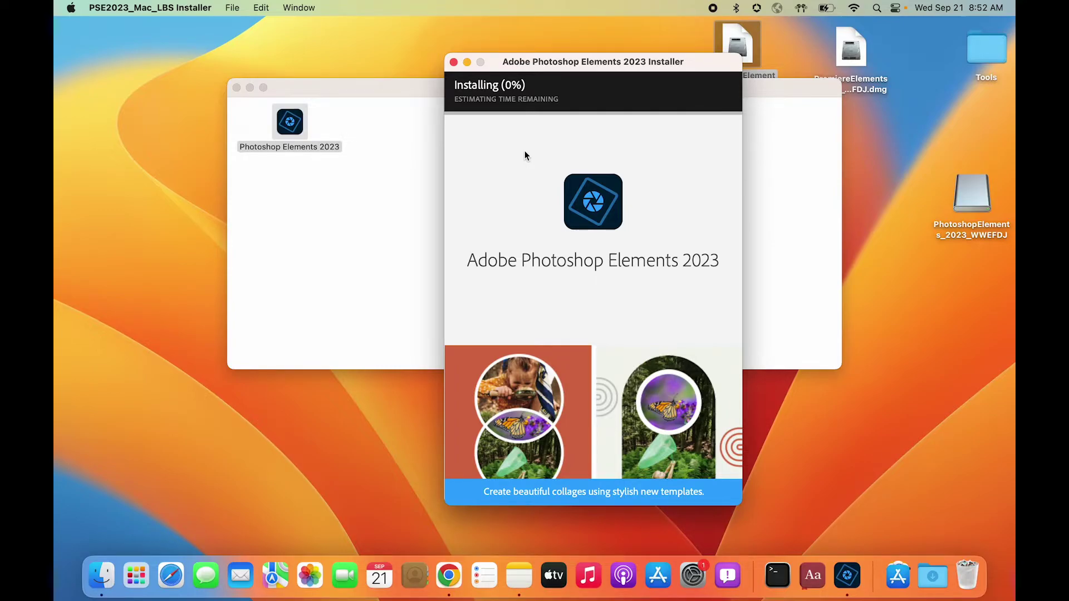
{"action": "key", "text": "super+space"}
{"action": "type", "text": "act"}
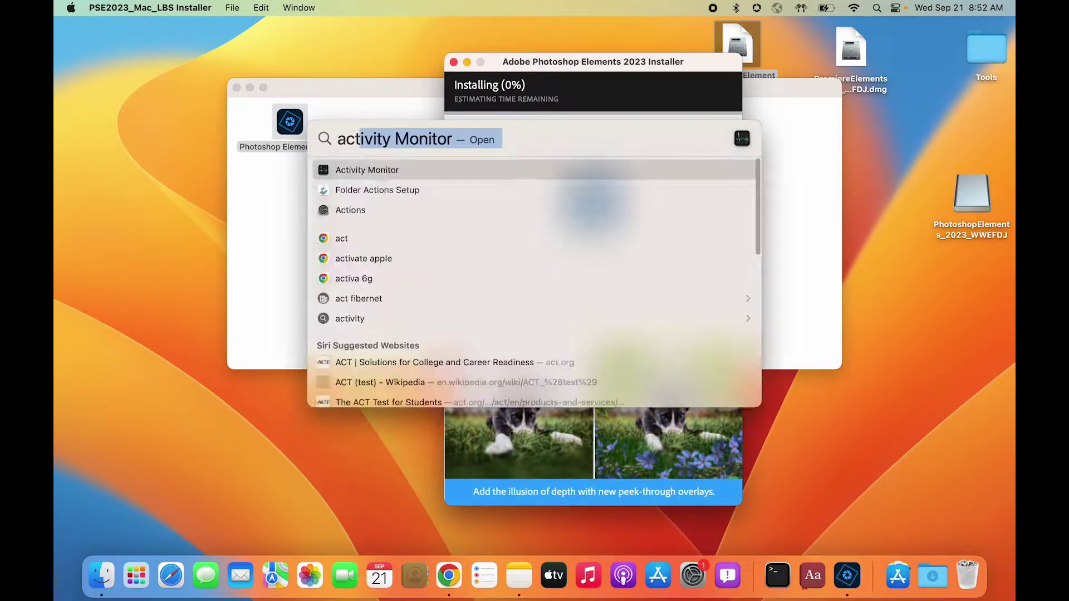
{"action": "key", "text": "Return"}
{"action": "left_click", "coordinate": [787, 50]}
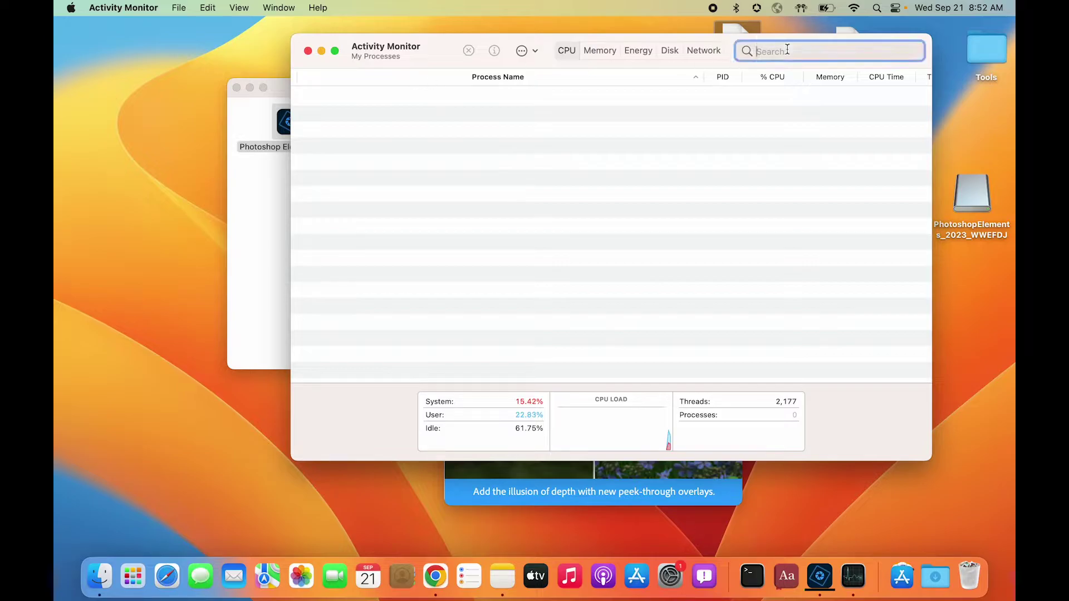
{"action": "left_click_drag", "start_coordinate": [419, 45], "coordinate": [350, 157]}
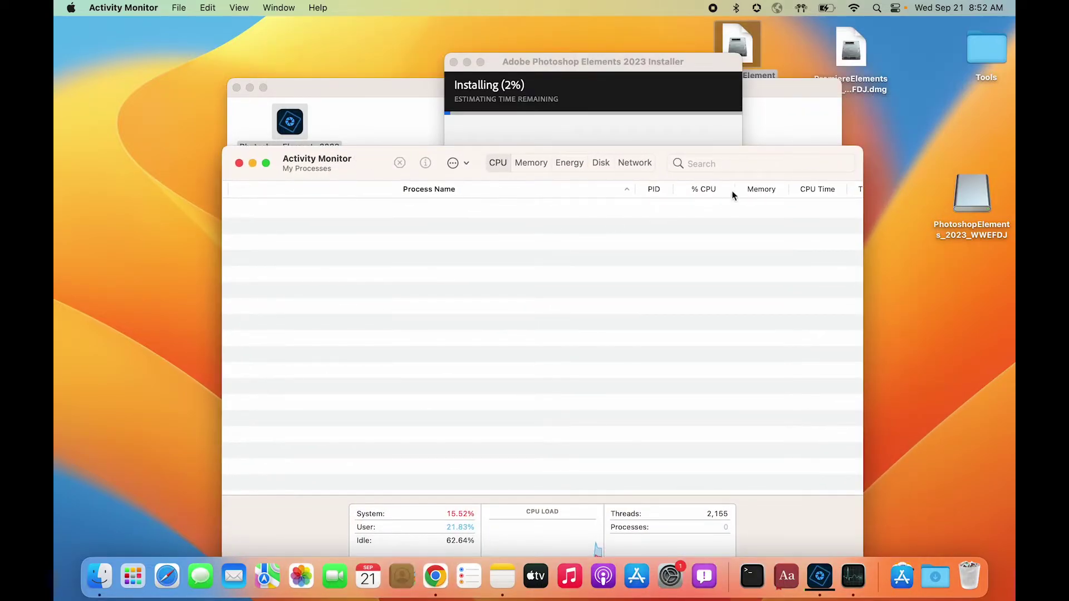
{"action": "left_click", "coordinate": [739, 171]}
{"action": "type", "text": "eleme"}
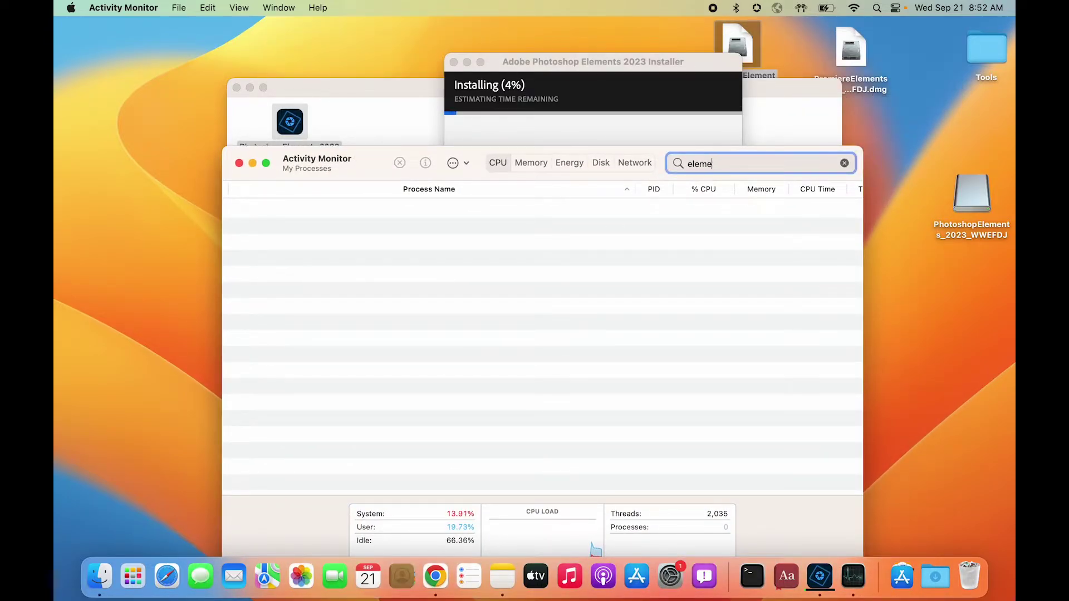
{"action": "type", "text": "nts"}
{"action": "key", "text": "cmd+a"}
{"action": "key", "text": "BackSpace"}
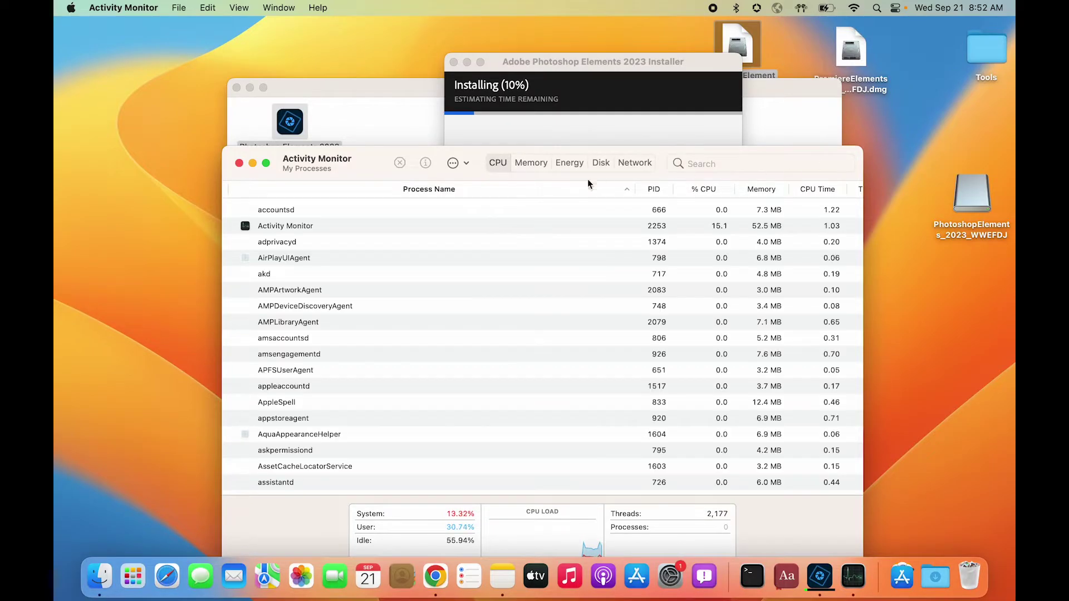
{"action": "left_click", "coordinate": [750, 163]}
{"action": "type", "text": "adob"}
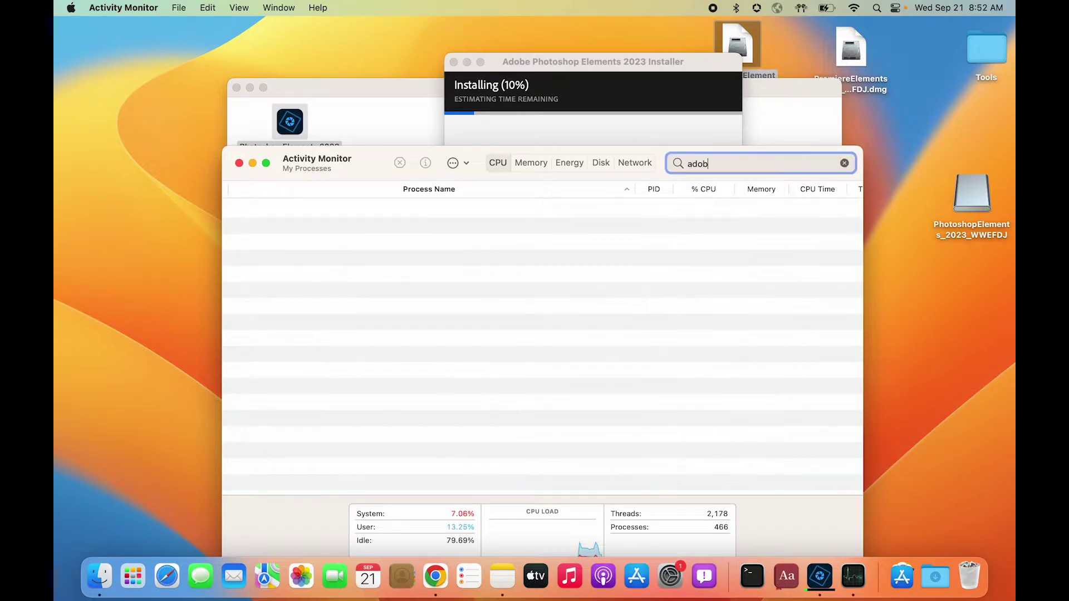
{"action": "type", "text": "e"}
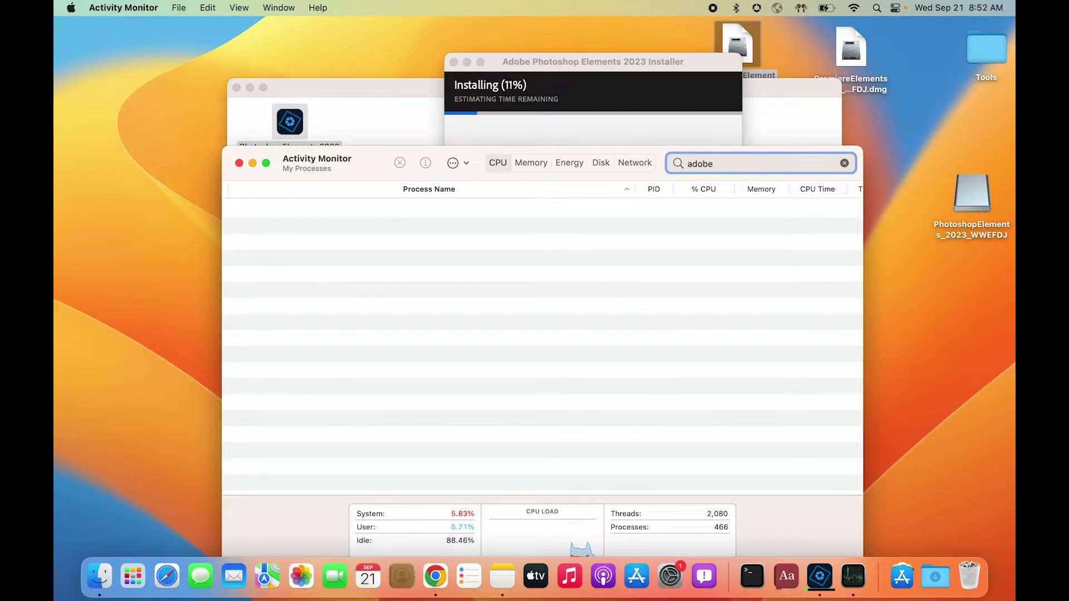
{"action": "left_click", "coordinate": [350, 167]}
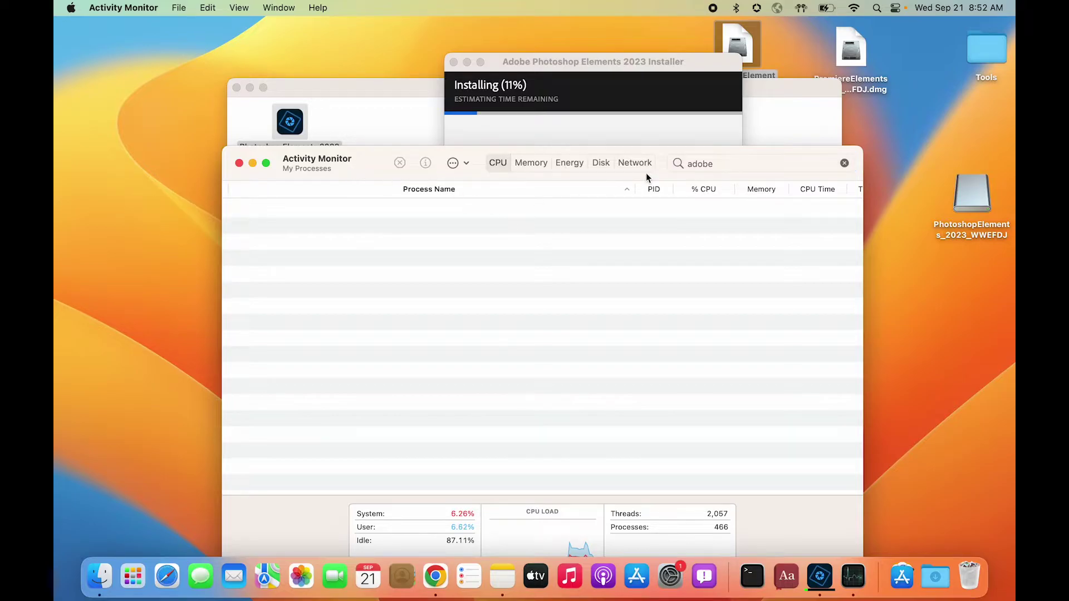
{"action": "left_click", "coordinate": [746, 164]}
{"action": "key", "text": "BackSpace"}
{"action": "key", "text": "BackSpace"}
{"action": "key", "text": "BackSpace"}
{"action": "key", "text": "BackSpace"}
{"action": "key", "text": "BackSpace"}
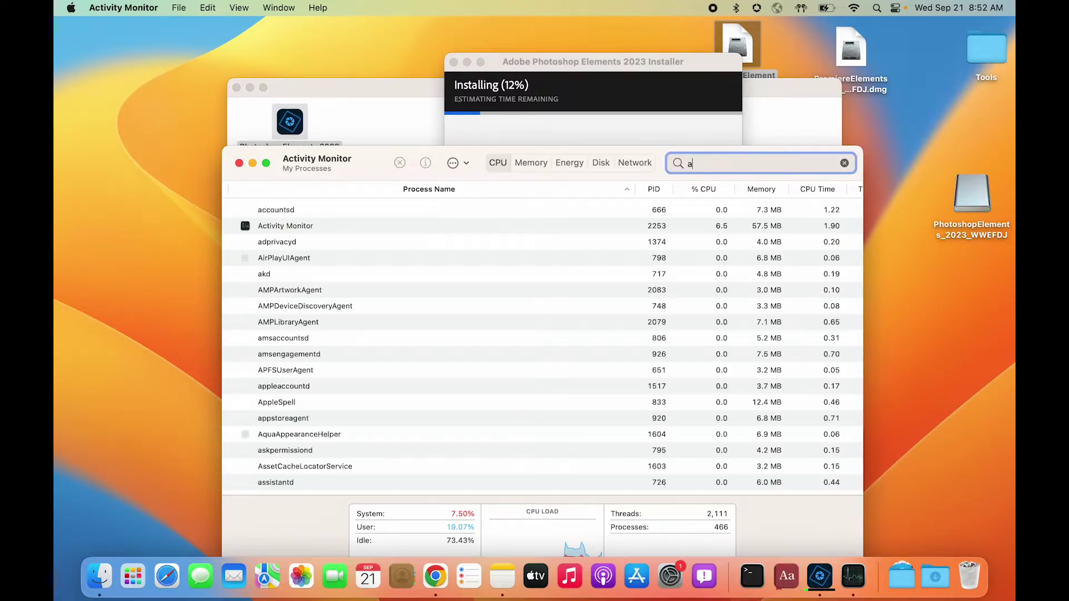
{"action": "scroll", "coordinate": [464, 333], "scroll_direction": "down", "scroll_amount": 15}
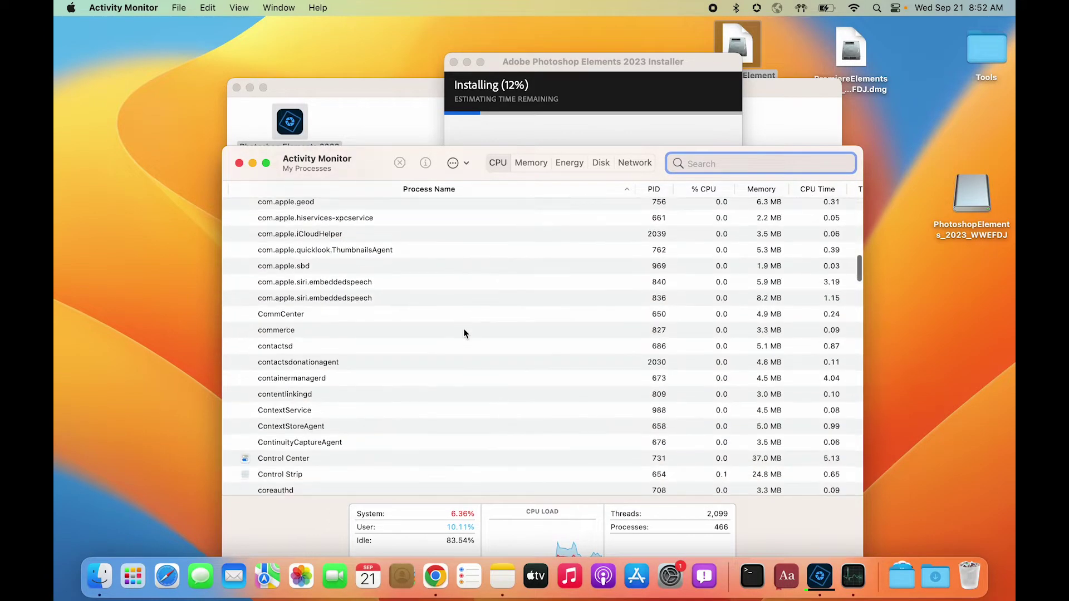
{"action": "scroll", "coordinate": [463, 333], "scroll_direction": "up", "scroll_amount": 15}
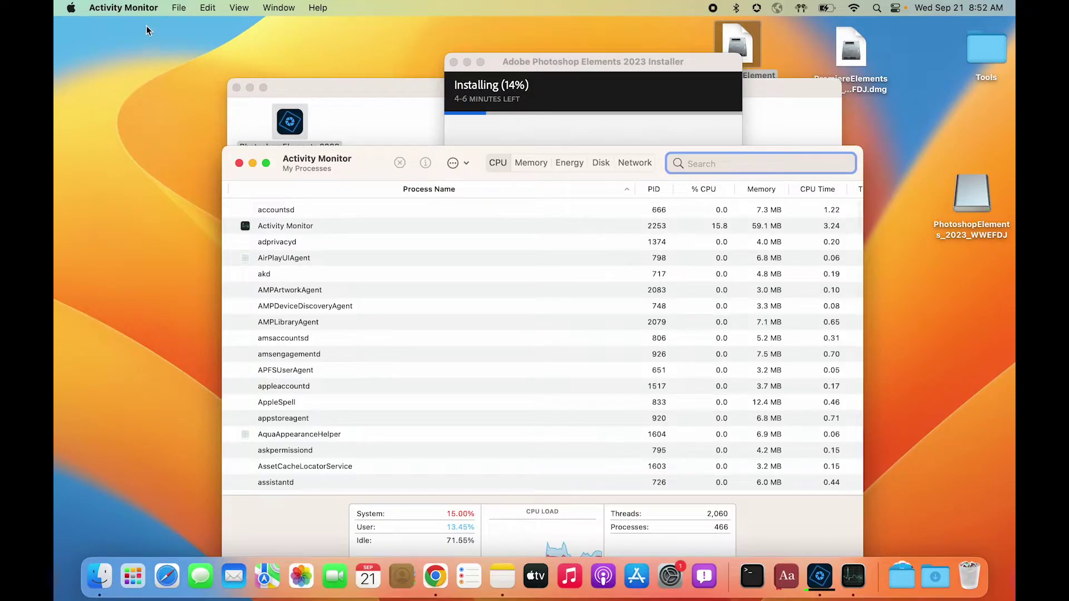
{"action": "left_click", "coordinate": [124, 6]}
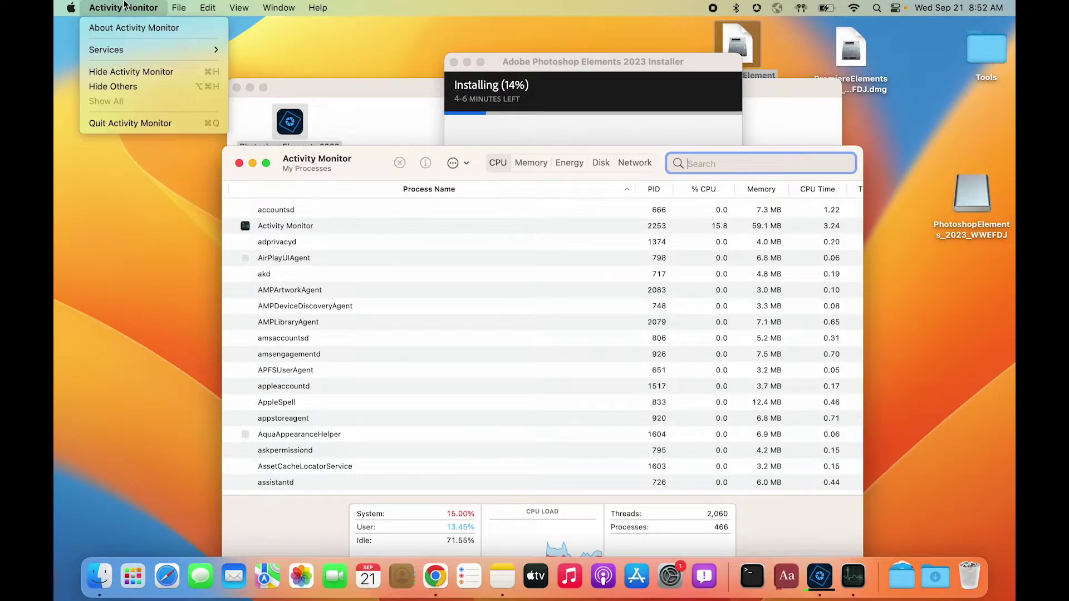
{"action": "left_click", "coordinate": [117, 124]}
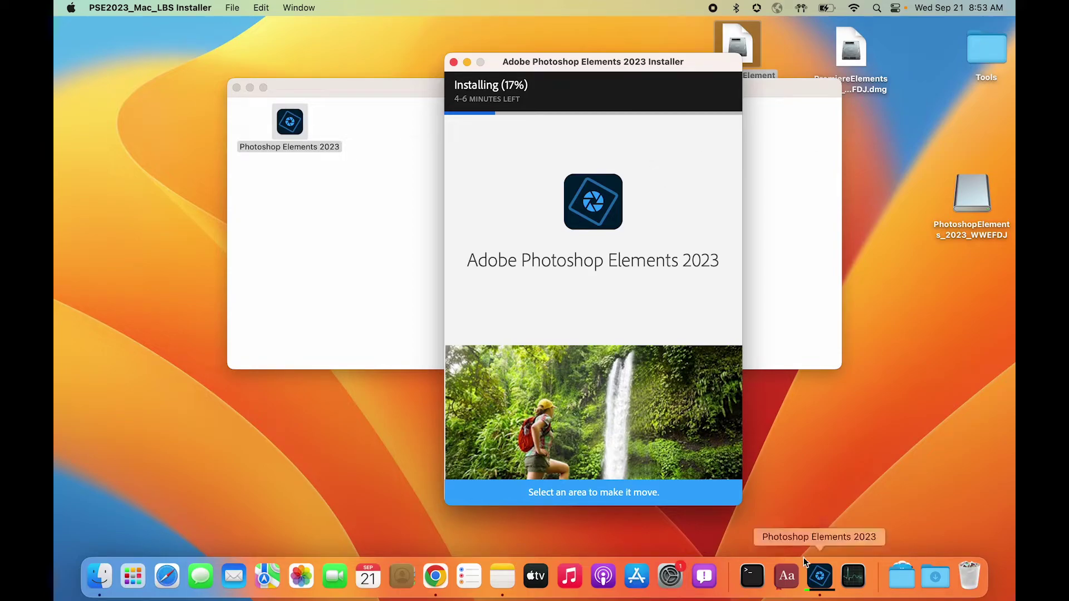
{"action": "left_click", "coordinate": [853, 576]}
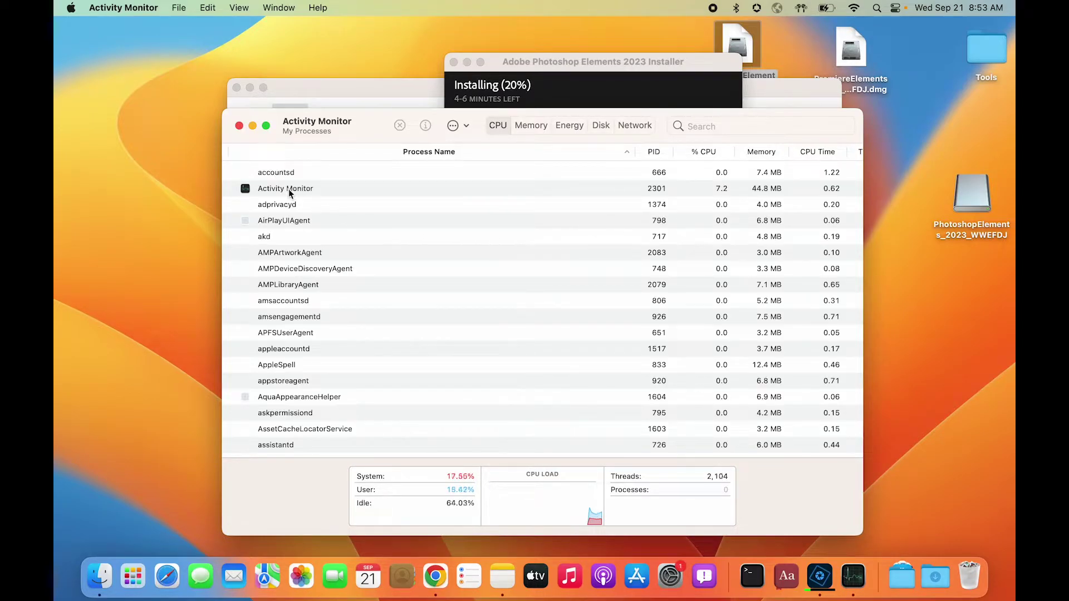
{"action": "scroll", "coordinate": [336, 289], "scroll_direction": "down", "scroll_amount": 5}
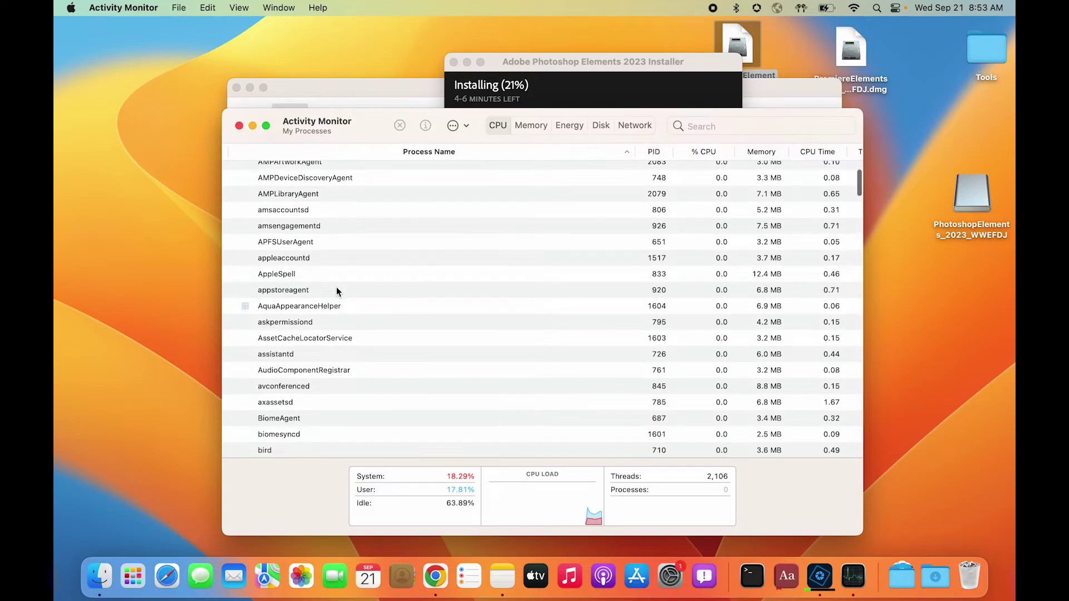
{"action": "scroll", "coordinate": [336, 290], "scroll_direction": "down", "scroll_amount": 10}
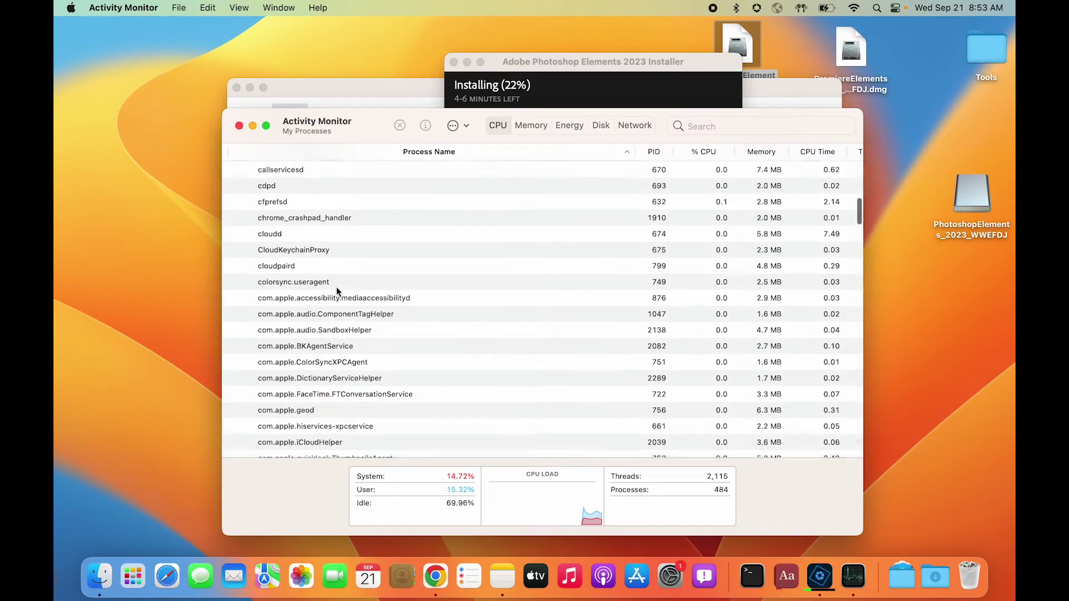
{"action": "scroll", "coordinate": [337, 290], "scroll_direction": "down", "scroll_amount": 8}
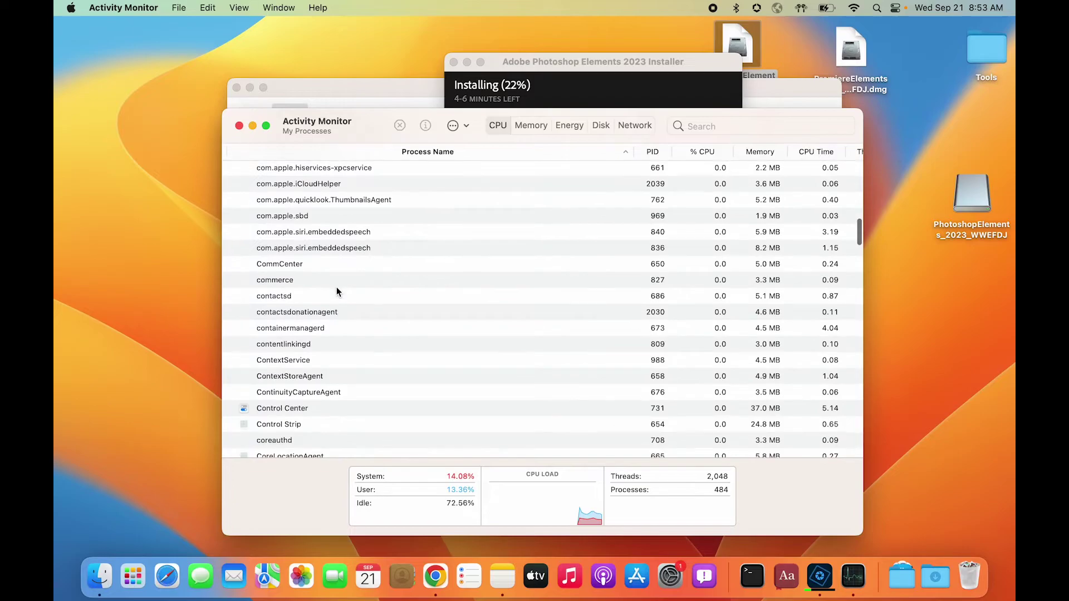
{"action": "scroll", "coordinate": [336, 289], "scroll_direction": "up", "scroll_amount": 20}
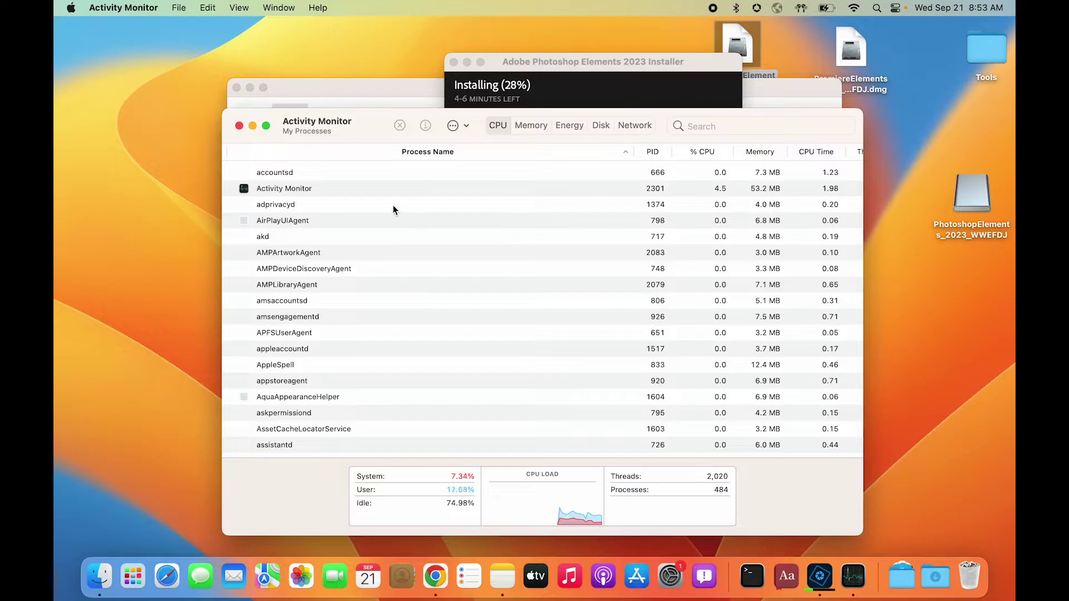
Step: Enable the Kind column in Activity Monitor's process table and scroll through the processes
{"action": "right_click", "coordinate": [571, 153]}
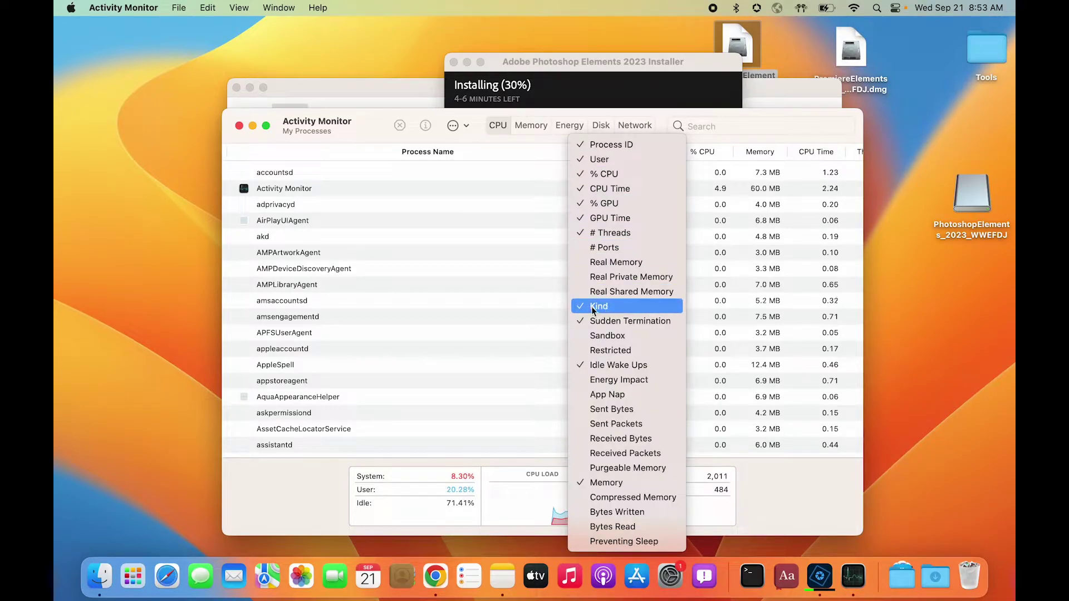
{"action": "left_click", "coordinate": [513, 270]}
{"action": "scroll", "coordinate": [663, 251], "scroll_direction": "right", "scroll_amount": 10}
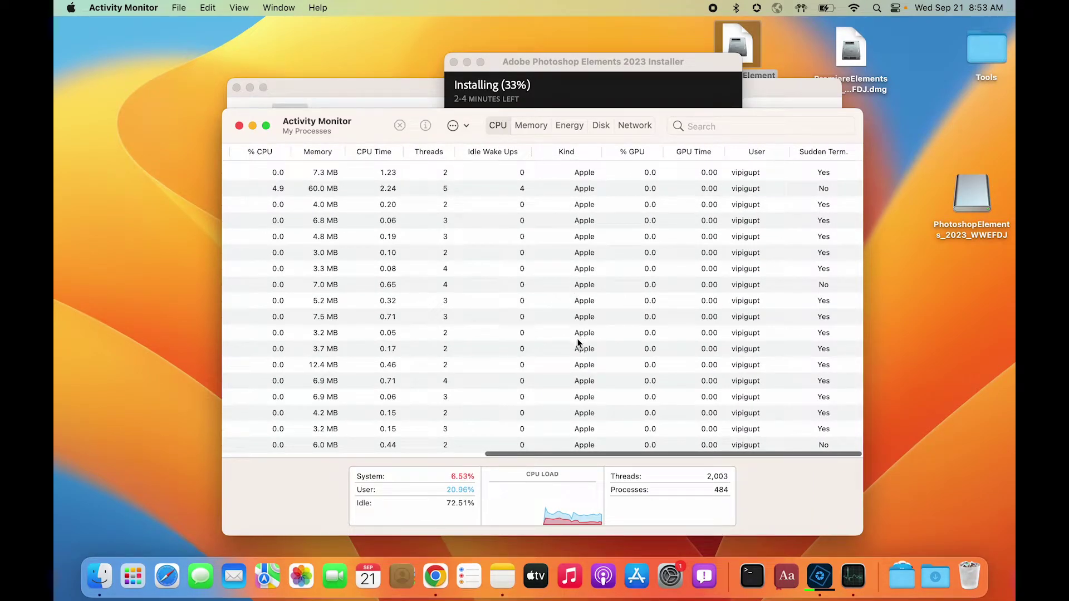
{"action": "scroll", "coordinate": [578, 342], "scroll_direction": "down", "scroll_amount": 5}
{"action": "scroll", "coordinate": [578, 343], "scroll_direction": "down", "scroll_amount": 10}
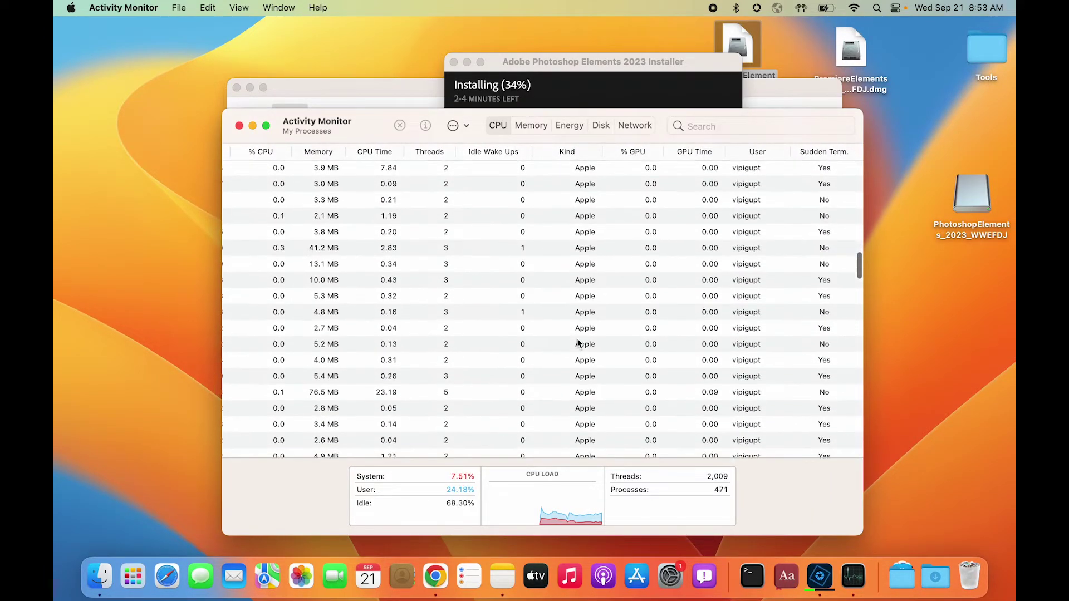
{"action": "scroll", "coordinate": [578, 343], "scroll_direction": "down", "scroll_amount": 5}
{"action": "scroll", "coordinate": [578, 343], "scroll_direction": "up", "scroll_amount": 15}
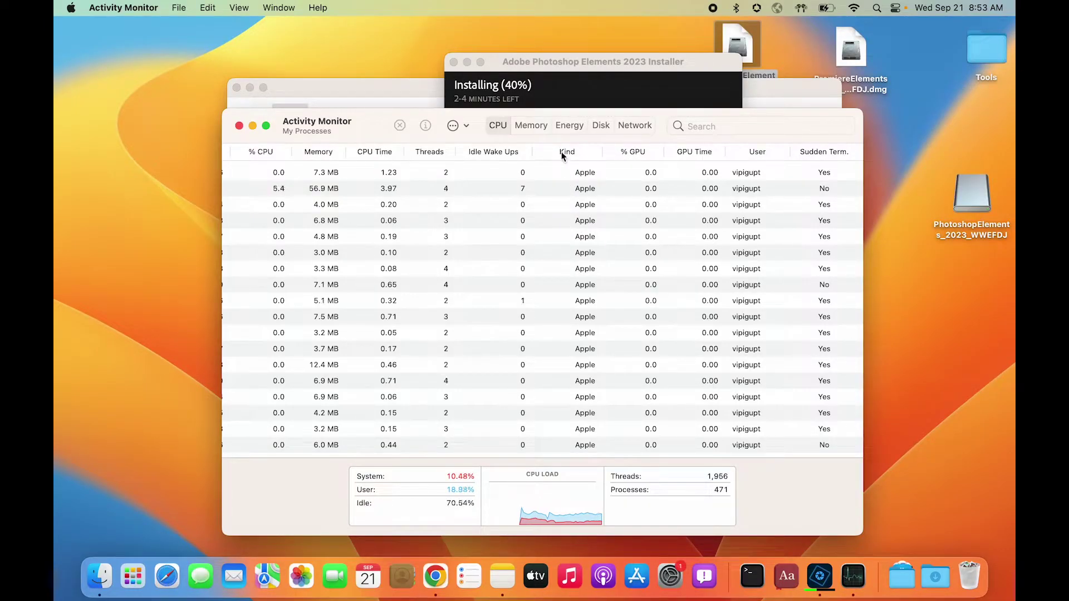
{"action": "scroll", "coordinate": [370, 267], "scroll_direction": "left", "scroll_amount": 10}
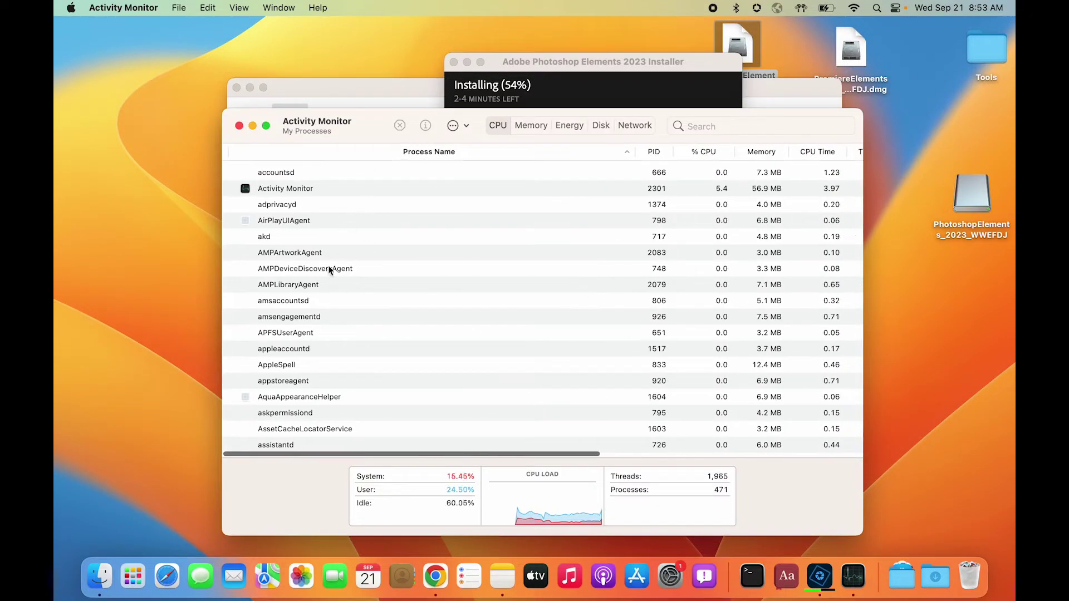
{"action": "scroll", "coordinate": [319, 326], "scroll_direction": "down", "scroll_amount": 5}
{"action": "scroll", "coordinate": [319, 326], "scroll_direction": "up", "scroll_amount": 5}
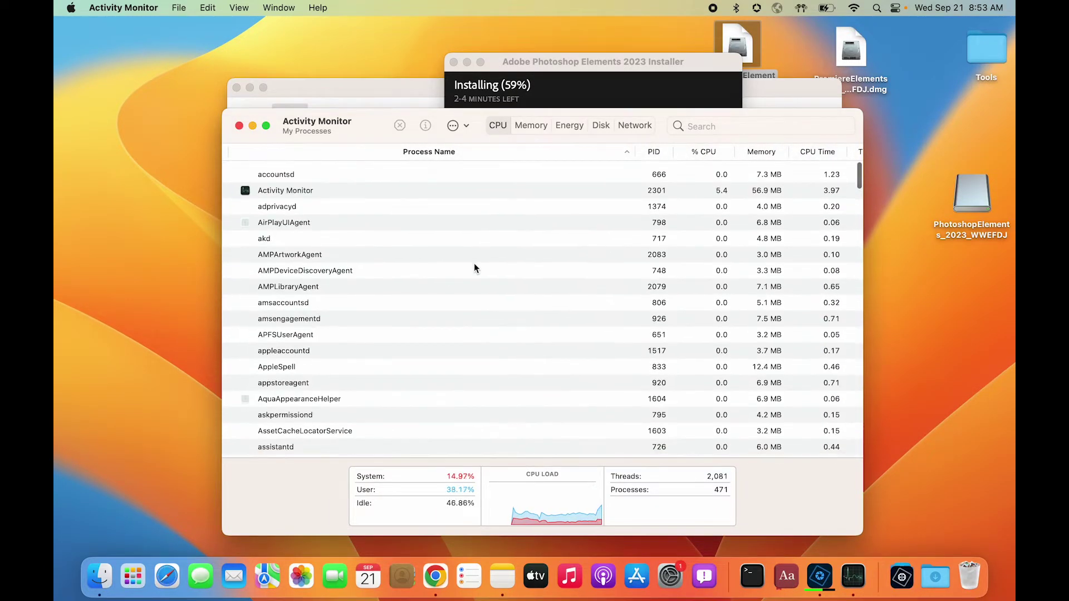
Step: Filter processes by 'install' and check the PSE2023_Mac_LBS Installer's Kind column
{"action": "left_click", "coordinate": [732, 126]}
{"action": "type", "text": "install"}
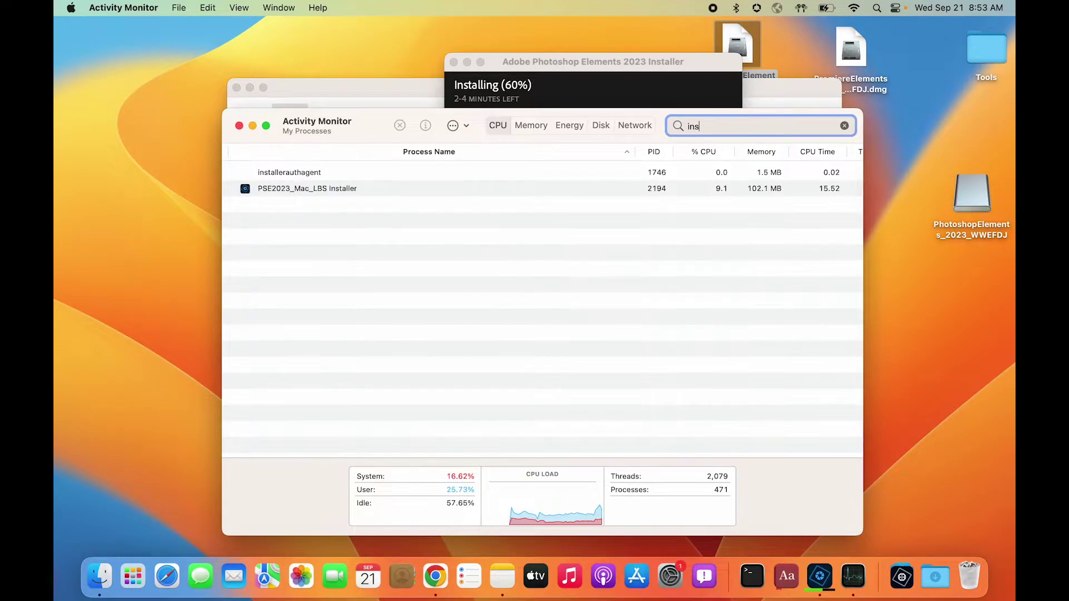
{"action": "left_click", "coordinate": [337, 190]}
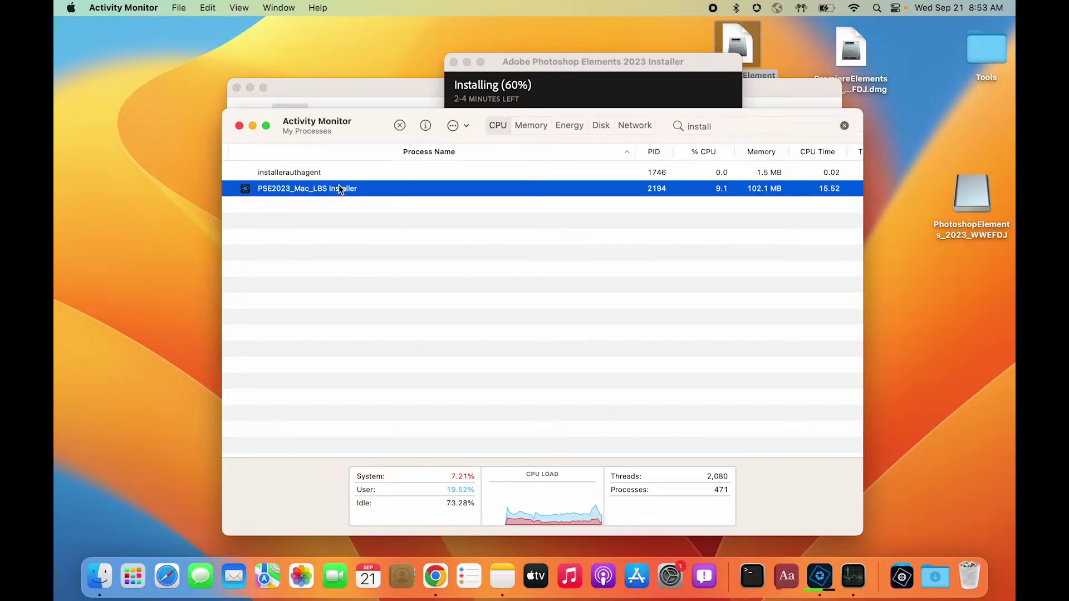
{"action": "scroll", "coordinate": [496, 192], "scroll_direction": "right", "scroll_amount": 5}
{"action": "scroll", "coordinate": [495, 192], "scroll_direction": "right", "scroll_amount": 5}
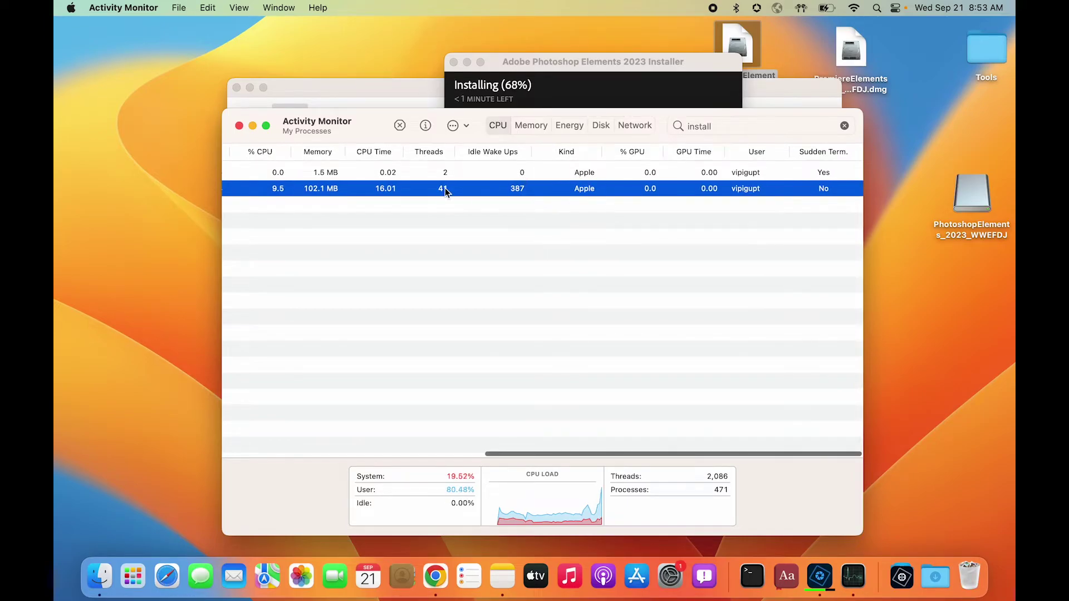
{"action": "scroll", "coordinate": [446, 188], "scroll_direction": "left", "scroll_amount": 10}
{"action": "left_click", "coordinate": [351, 129]}
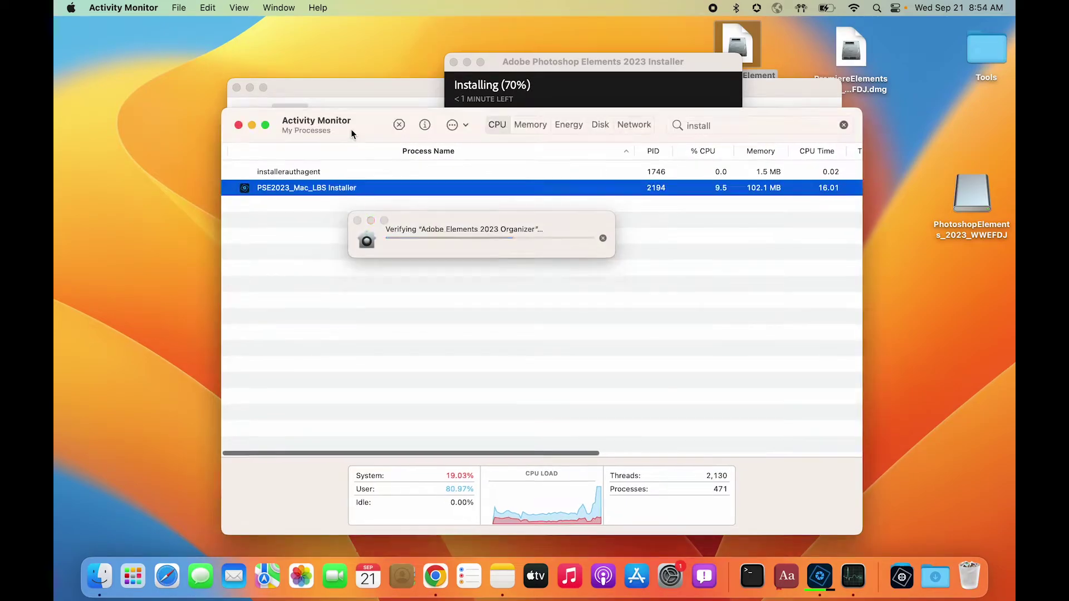
Step: Inspect the installer process's Statistics and Open Files and Ports in its info window
{"action": "left_click", "coordinate": [425, 124]}
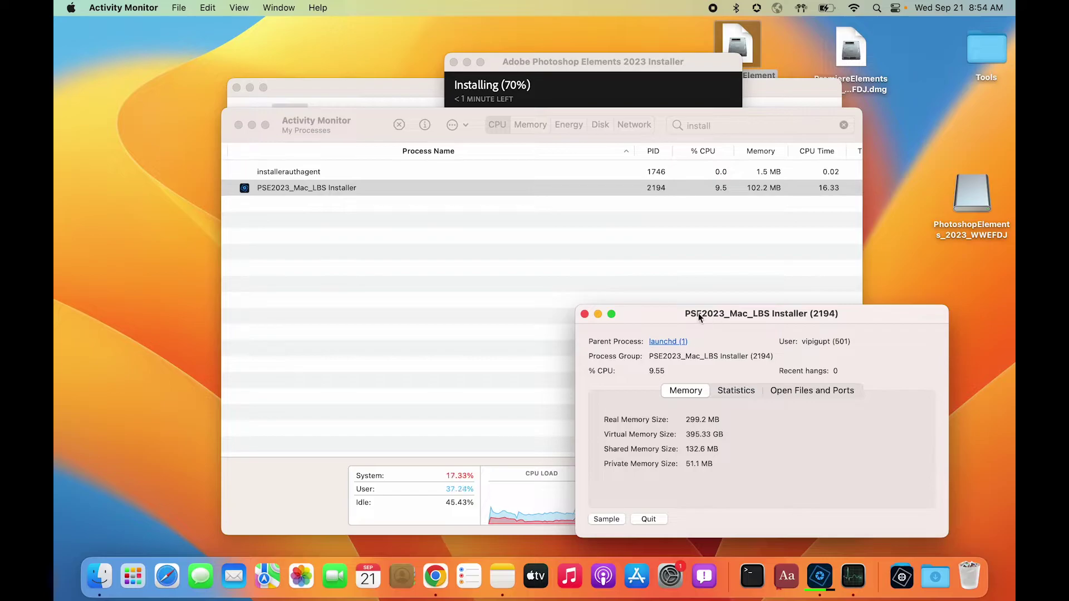
{"action": "left_click_drag", "start_coordinate": [698, 313], "coordinate": [616, 281]}
{"action": "left_click", "coordinate": [650, 359]}
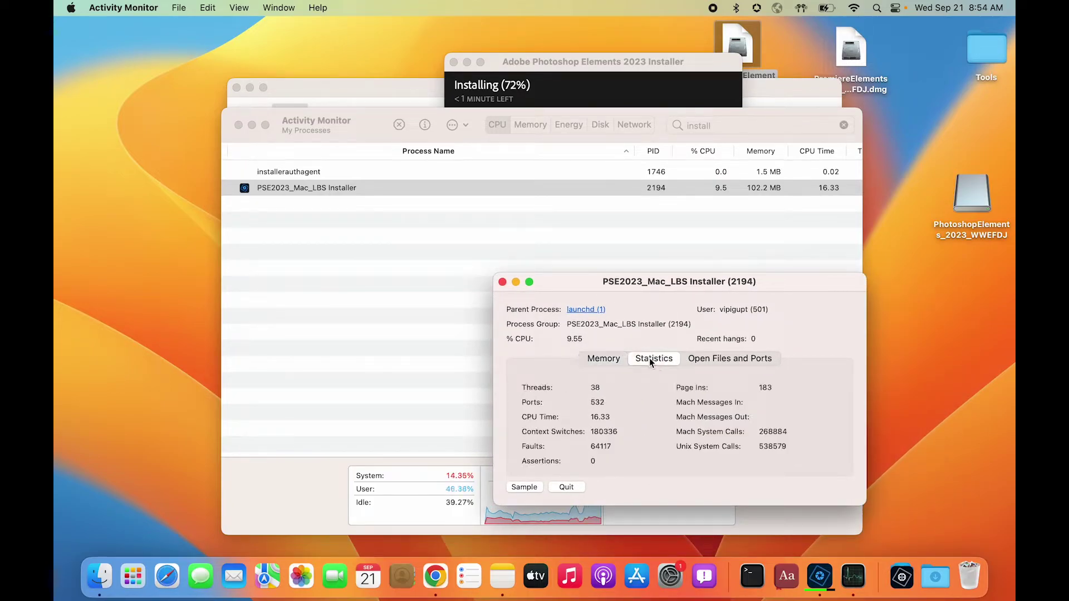
{"action": "left_click", "coordinate": [732, 360]}
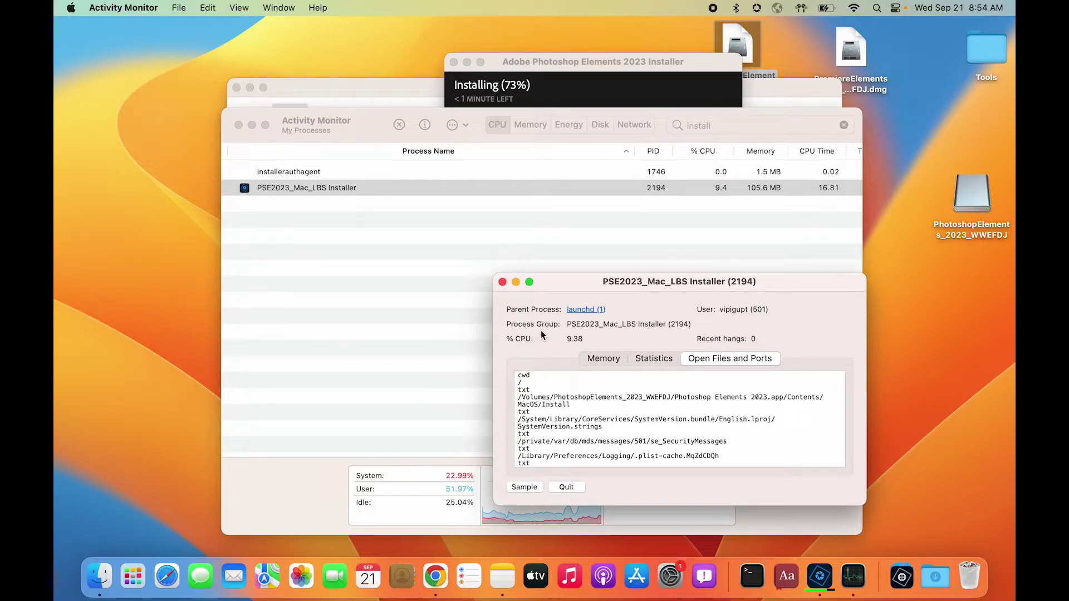
{"action": "left_click", "coordinate": [502, 282]}
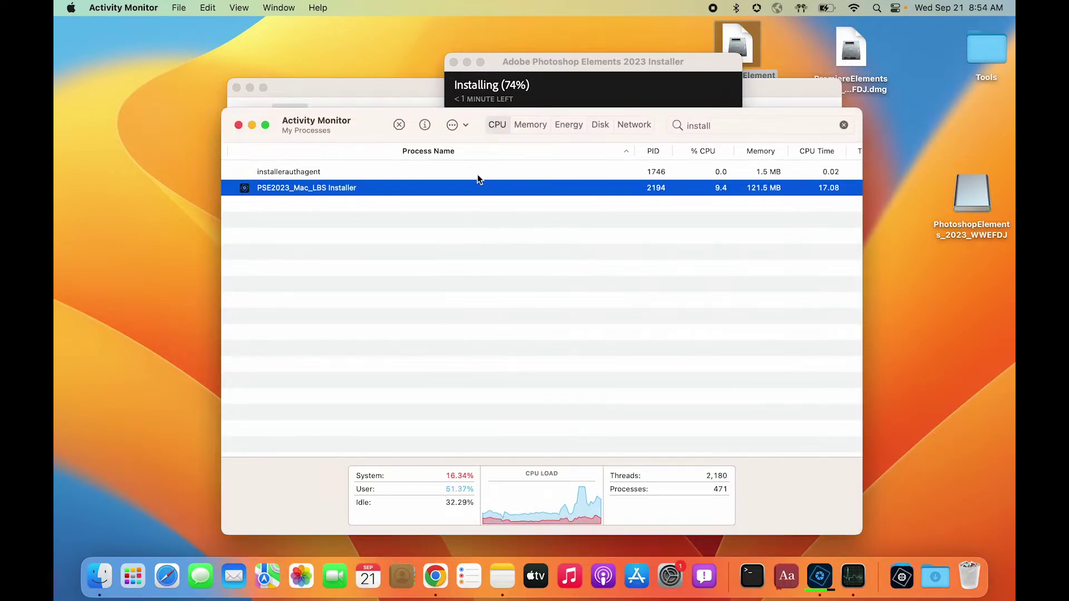
Step: Scroll the process list once more and close Activity Monitor
{"action": "scroll", "coordinate": [450, 188], "scroll_direction": "right", "scroll_amount": 5}
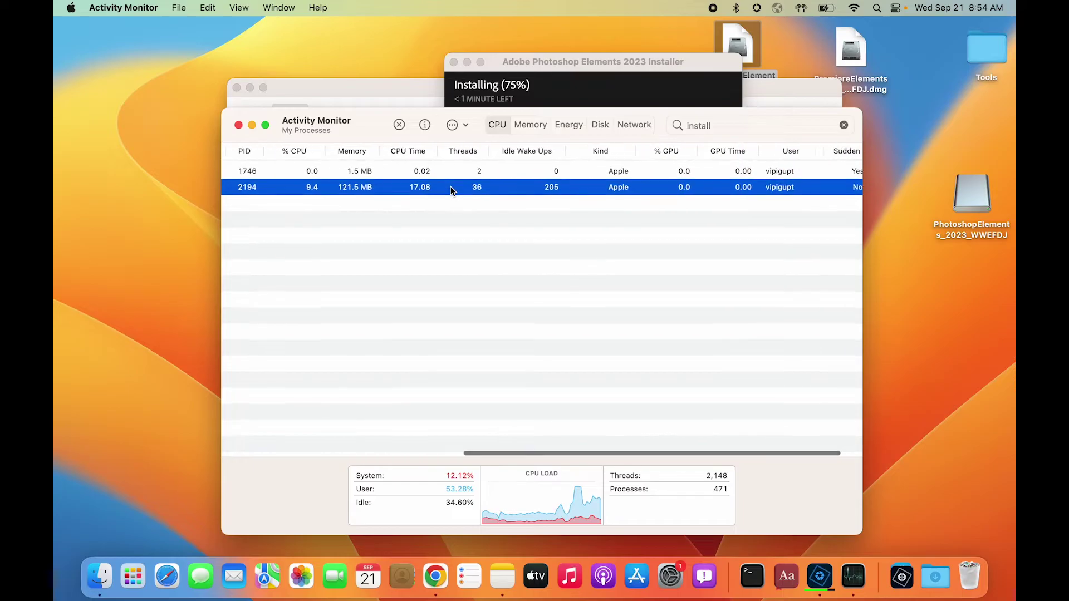
{"action": "scroll", "coordinate": [450, 189], "scroll_direction": "right", "scroll_amount": 2}
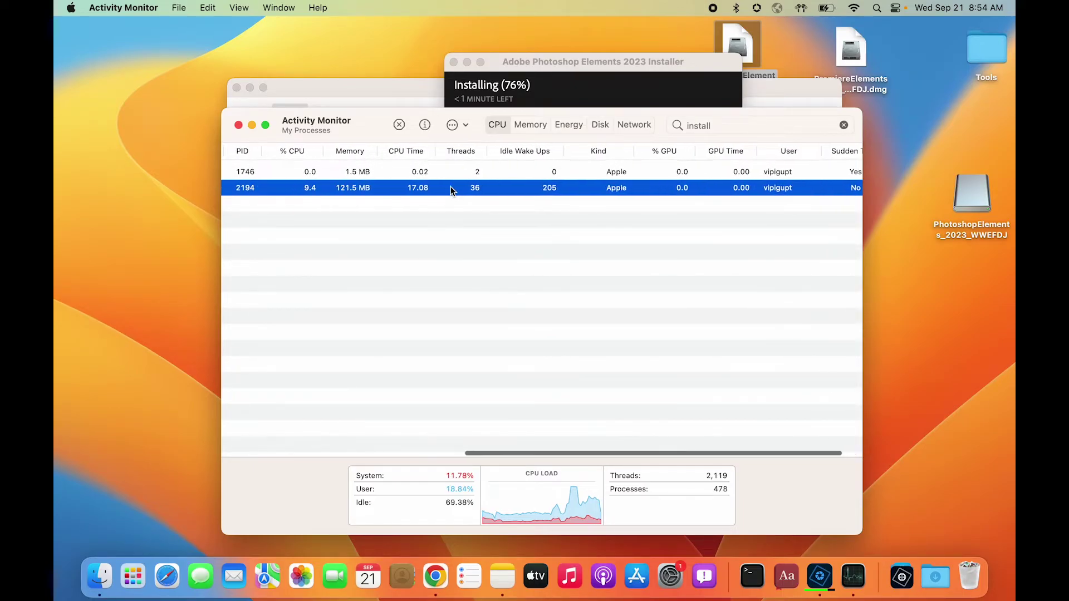
{"action": "scroll", "coordinate": [451, 189], "scroll_direction": "left", "scroll_amount": 5}
{"action": "left_click", "coordinate": [238, 124]}
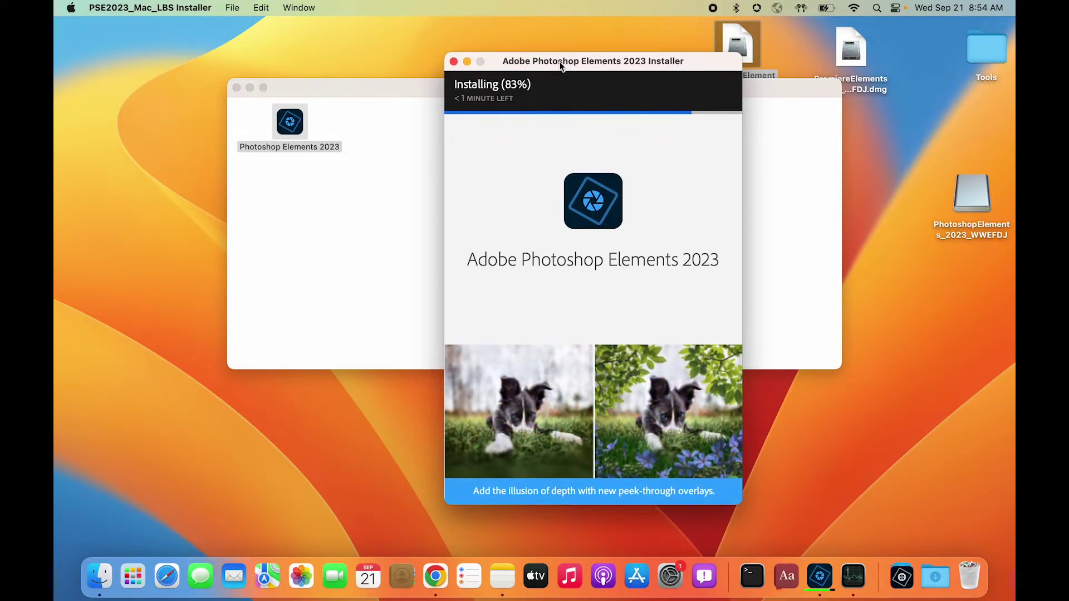
Step: Rearrange the windows and open a new Finder window on Applications
{"action": "left_click_drag", "start_coordinate": [560, 62], "coordinate": [562, 38]}
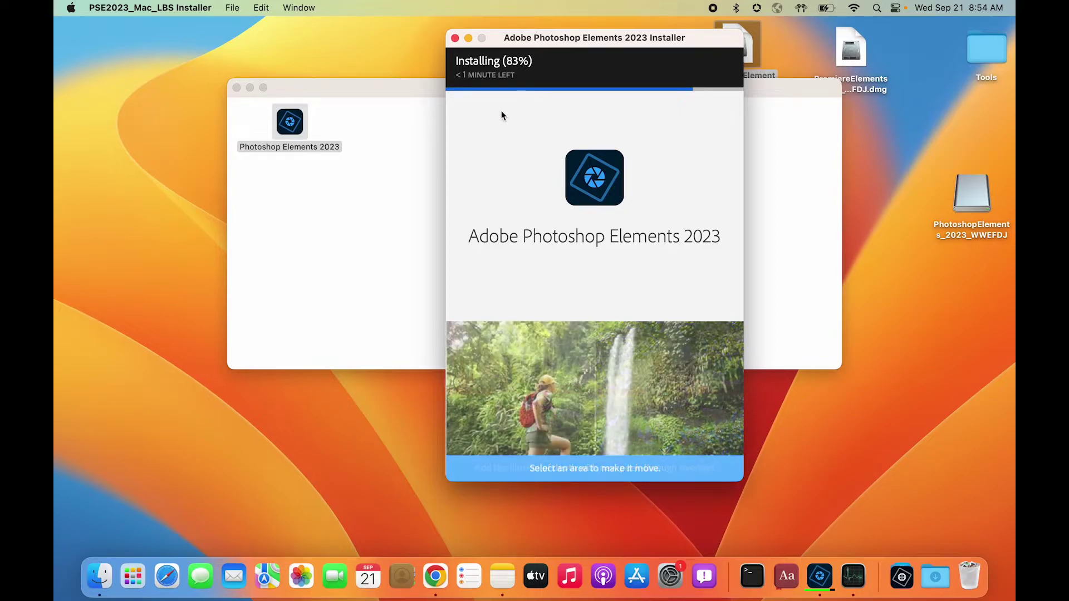
{"action": "left_click", "coordinate": [237, 88]}
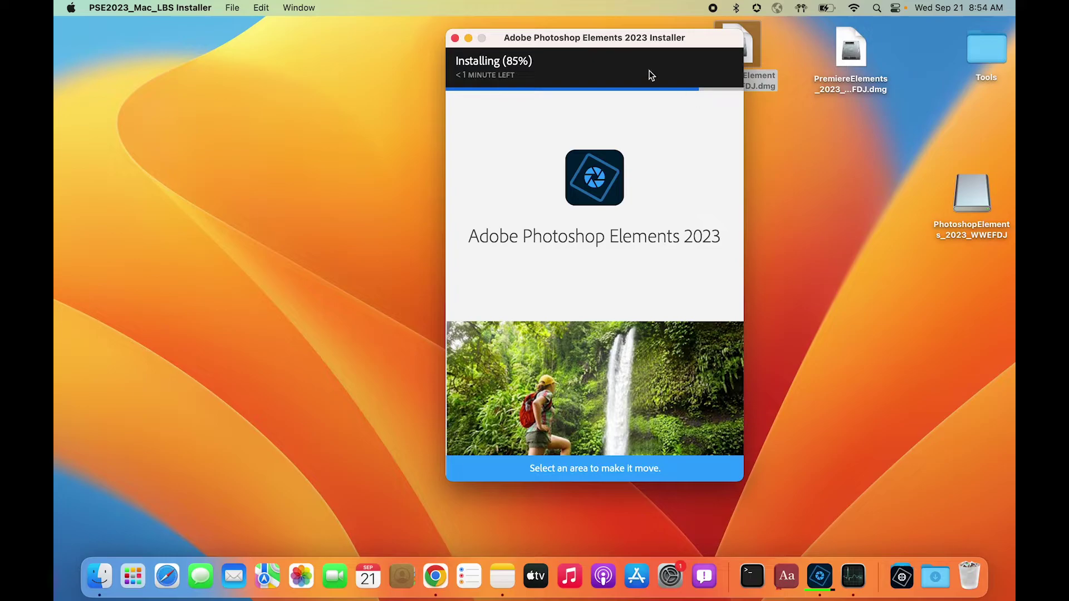
{"action": "left_click_drag", "start_coordinate": [613, 37], "coordinate": [680, 66]}
{"action": "left_click", "coordinate": [419, 109]}
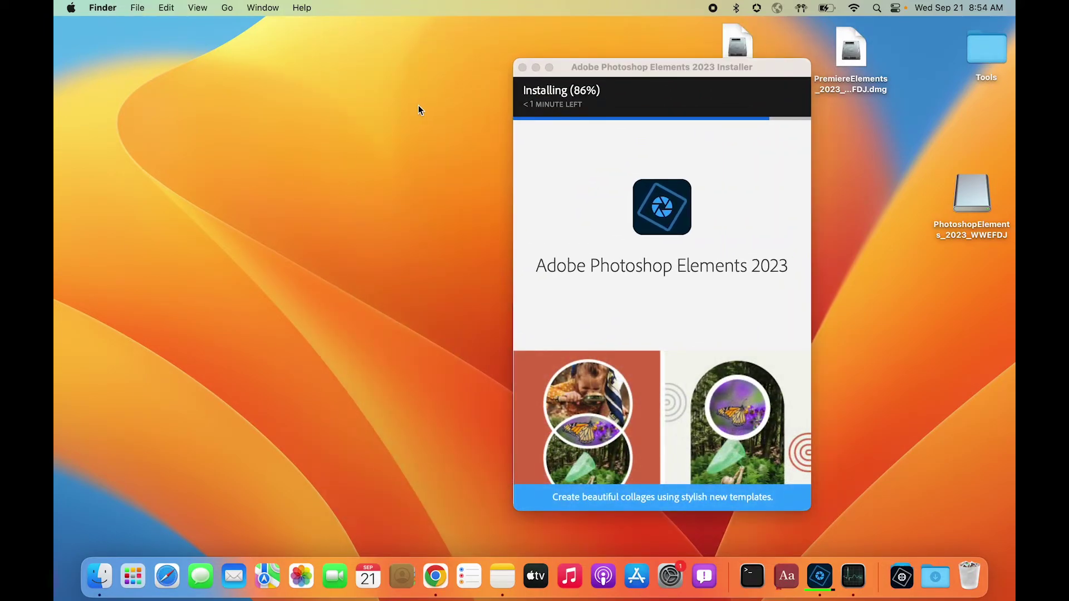
{"action": "key", "text": "super+shift+a"}
{"action": "left_click_drag", "start_coordinate": [457, 144], "coordinate": [429, 134]}
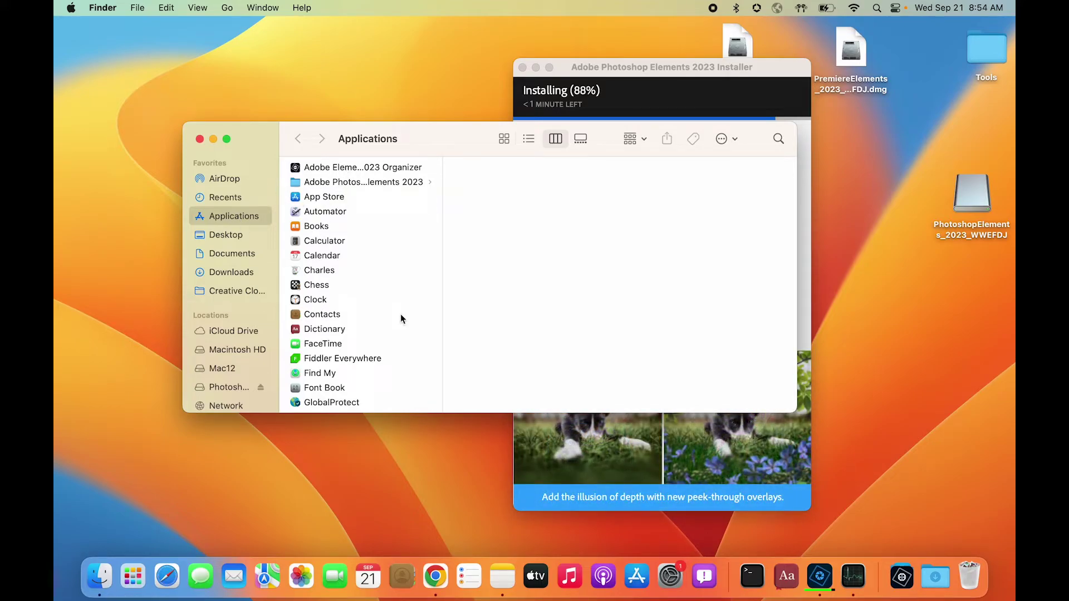
Step: Preview the Adobe Elements 2023 Organizer app and note the m1 in its version
{"action": "left_click", "coordinate": [364, 169]}
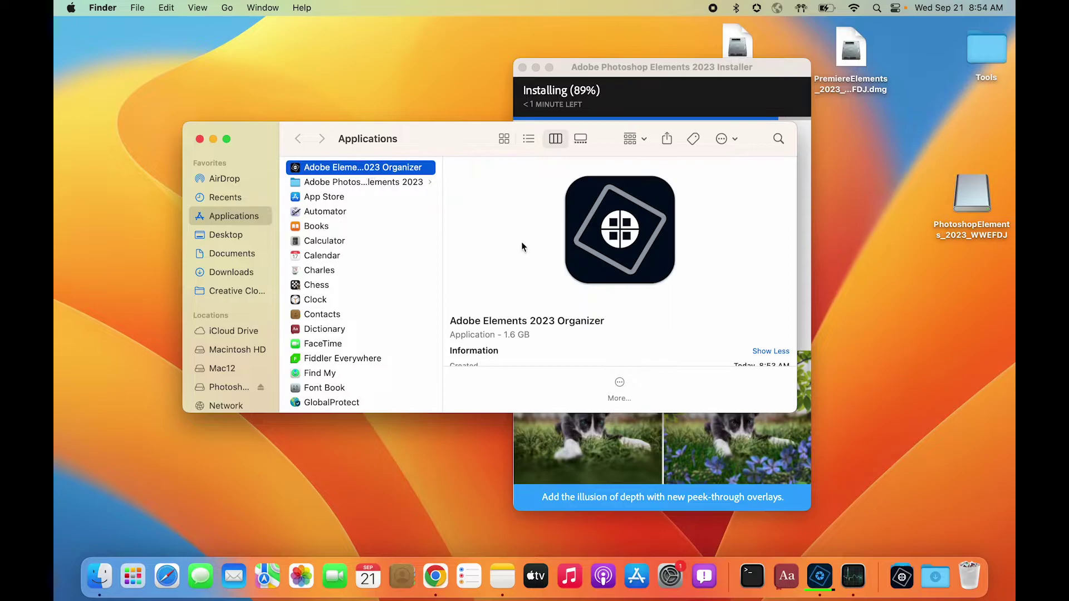
{"action": "scroll", "coordinate": [557, 262], "scroll_direction": "down", "scroll_amount": 3}
{"action": "scroll", "coordinate": [568, 277], "scroll_direction": "up", "scroll_amount": 2}
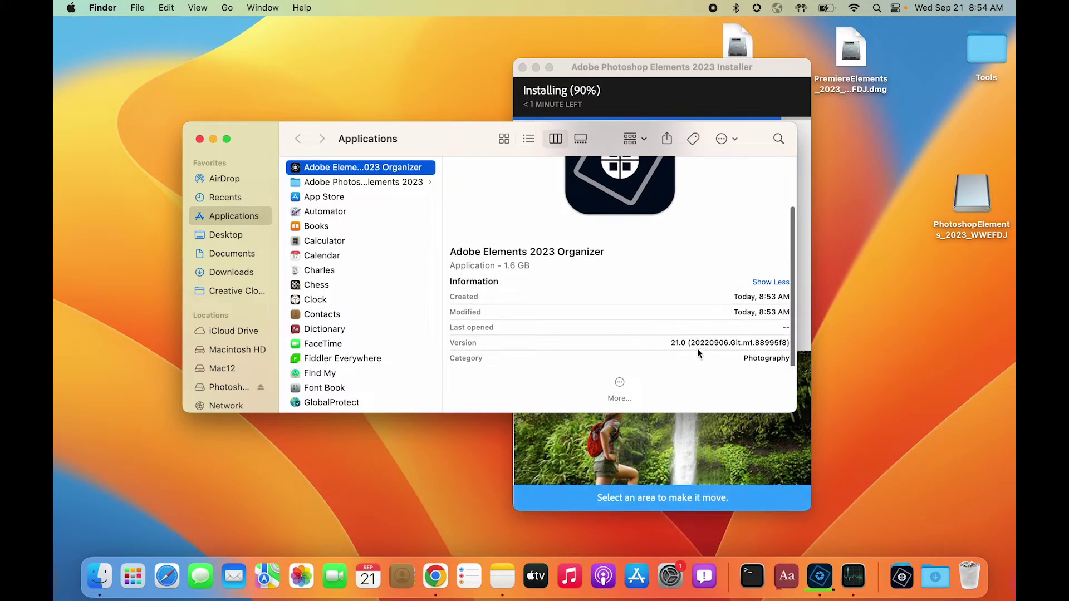
{"action": "left_click_drag", "start_coordinate": [744, 343], "coordinate": [750, 342]}
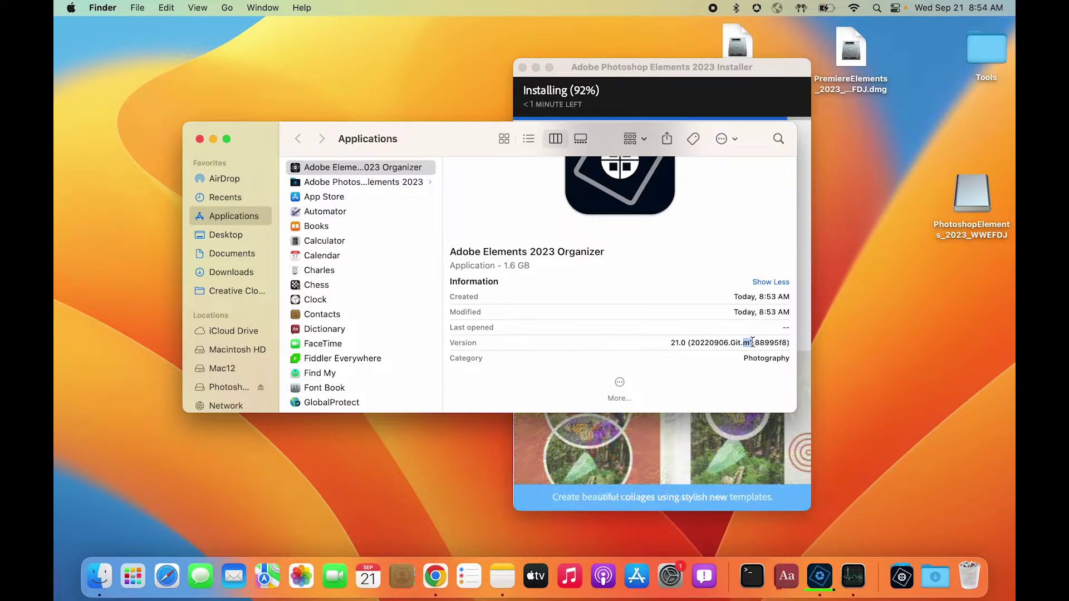
Step: Check the Photoshop Elements 2023 app and Support Files Editor versions, showing 21.0 m1
{"action": "left_click", "coordinate": [409, 178]}
{"action": "left_click", "coordinate": [500, 168]}
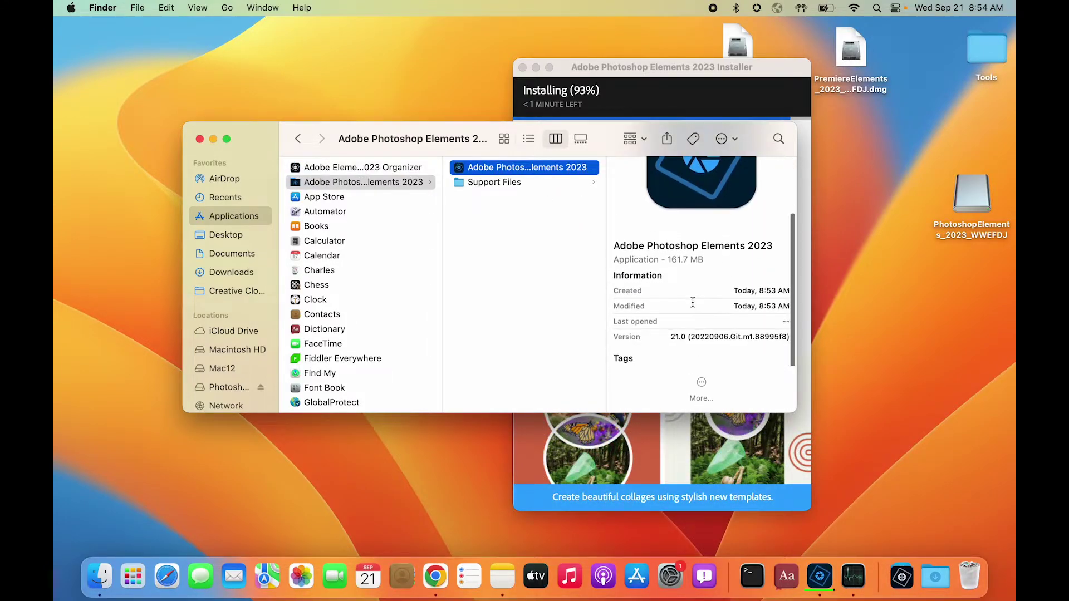
{"action": "scroll", "coordinate": [693, 303], "scroll_direction": "up", "scroll_amount": 2}
{"action": "left_click_drag", "start_coordinate": [743, 357], "coordinate": [753, 358]}
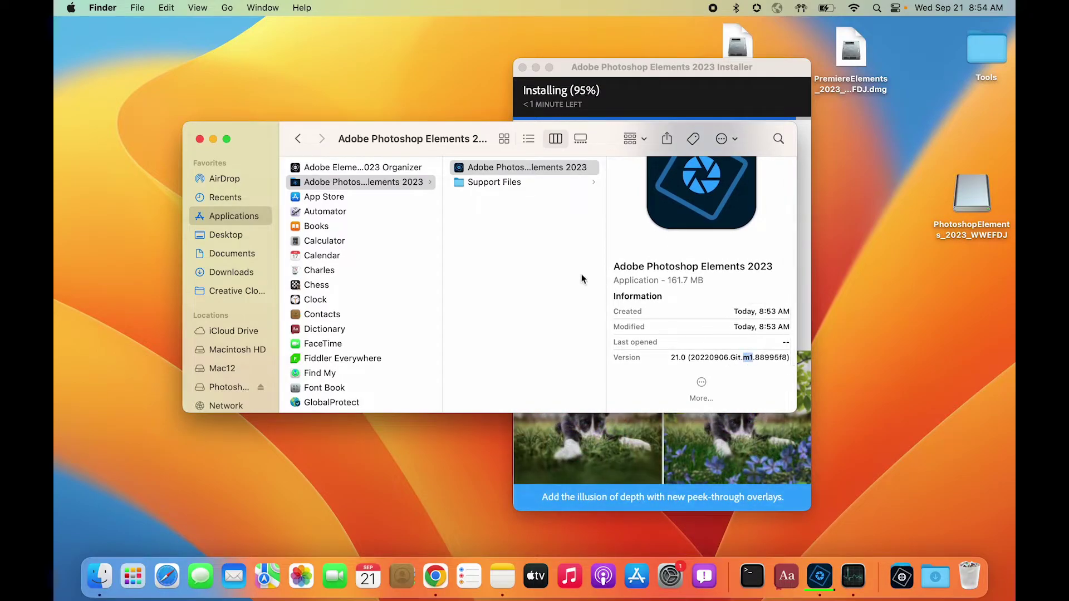
{"action": "left_click", "coordinate": [555, 184]}
{"action": "left_click", "coordinate": [651, 170]}
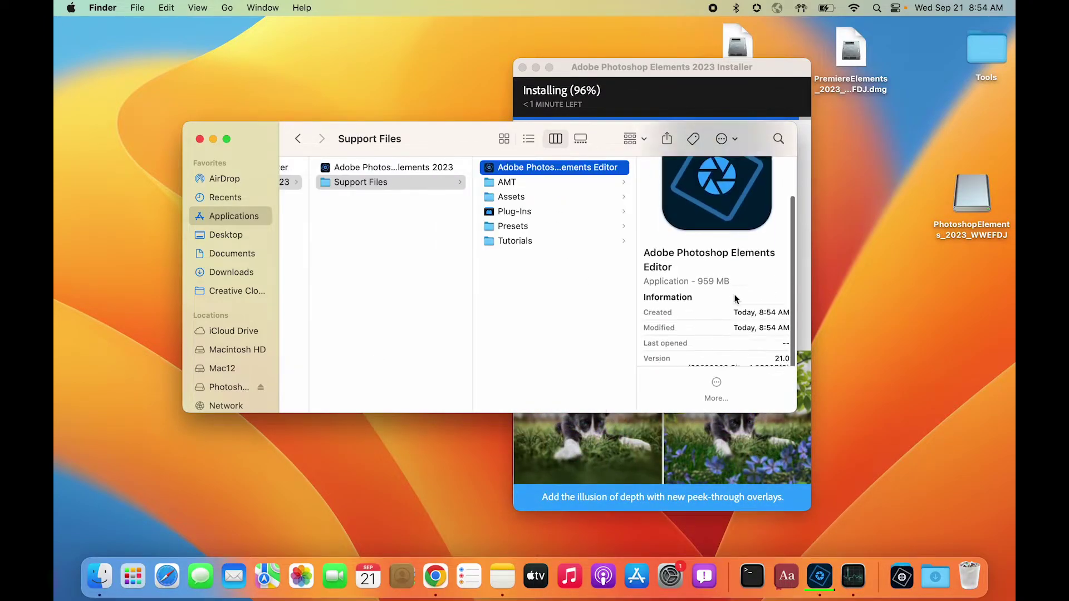
{"action": "scroll", "coordinate": [736, 299], "scroll_direction": "down", "scroll_amount": 1}
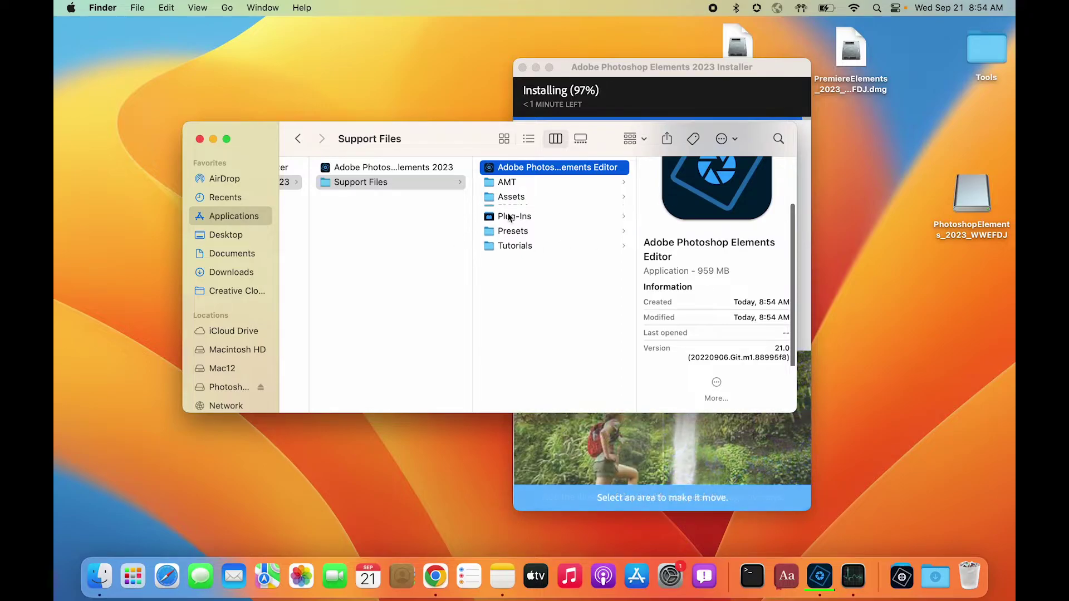
{"action": "left_click_drag", "start_coordinate": [629, 70], "coordinate": [724, 66]}
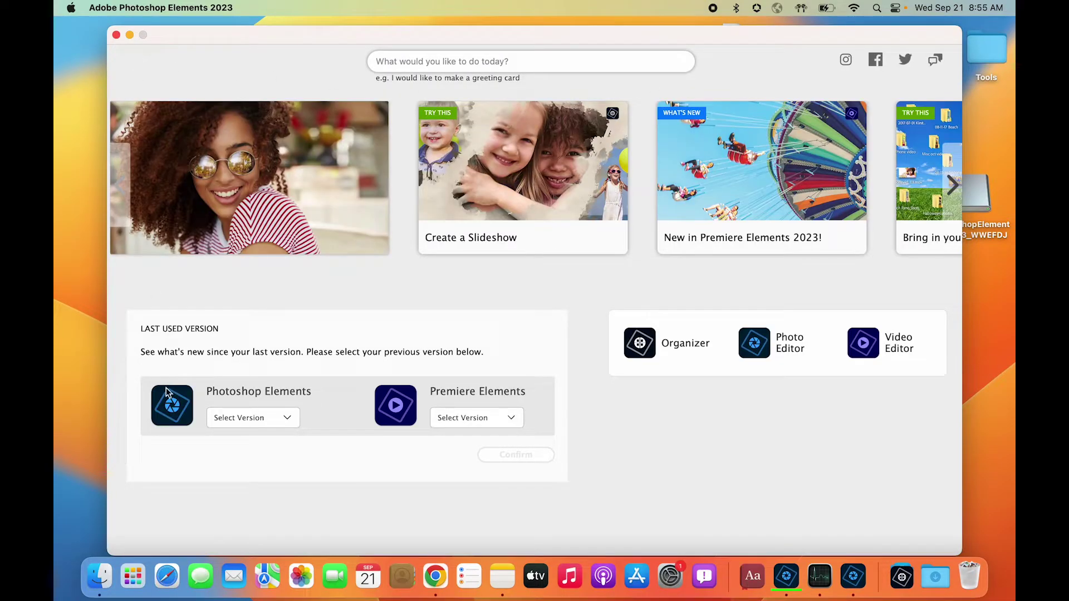
Step: Confirm Version 2022 as the previously used Photoshop Elements version
{"action": "left_click", "coordinate": [263, 418]}
{"action": "left_click", "coordinate": [261, 436]}
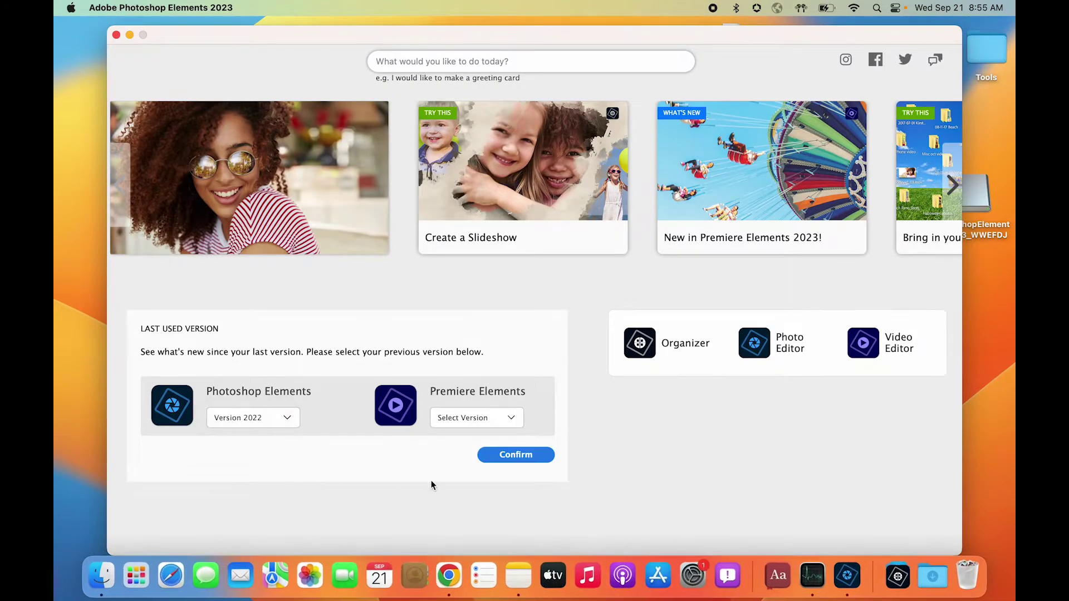
{"action": "left_click", "coordinate": [516, 455]}
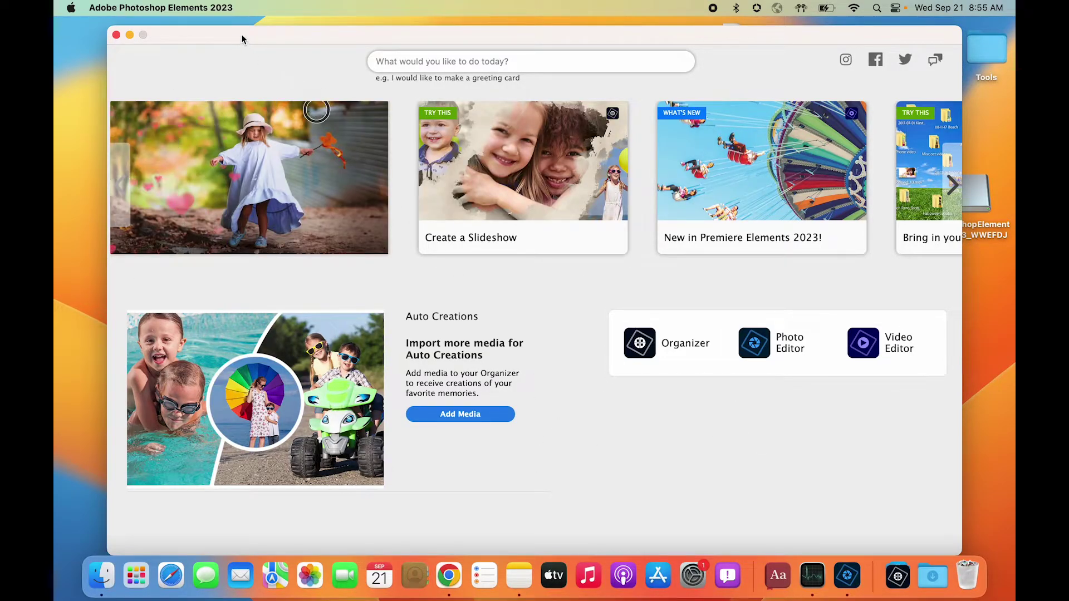
{"action": "mouse_move", "coordinate": [239, 39]}
{"action": "left_mouse_down"}
{"action": "mouse_move", "coordinate": [466, 160]}
{"action": "mouse_move", "coordinate": [292, 16]}
{"action": "mouse_move", "coordinate": [285, 30]}
{"action": "mouse_move", "coordinate": [250, 37]}
{"action": "left_mouse_up"}
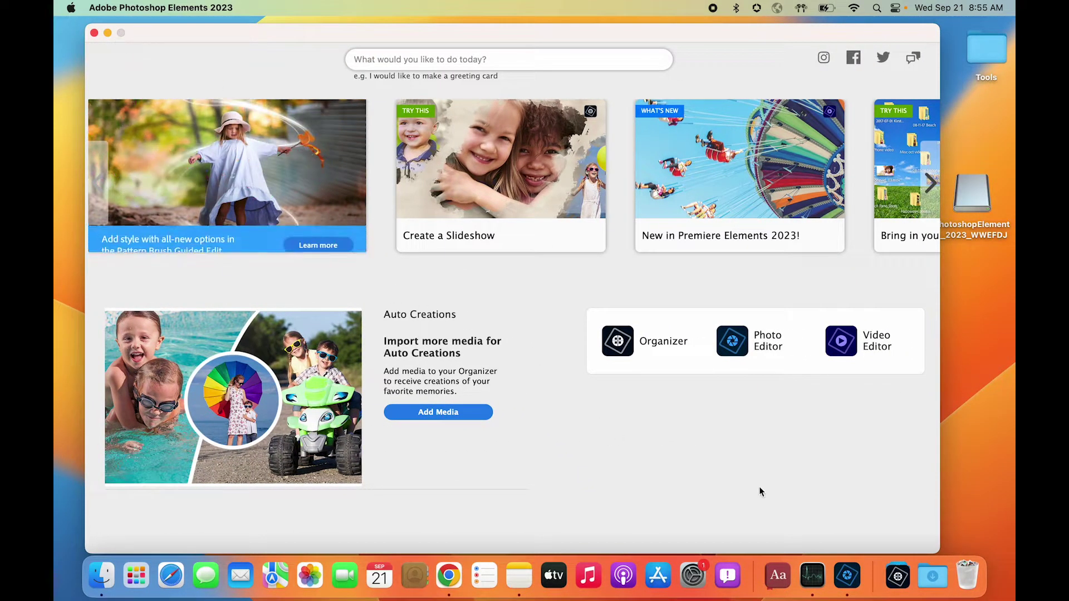
Step: Filter Activity Monitor for the Elements processes, verify Kind shows Apple, and close it
{"action": "left_click", "coordinate": [812, 575]}
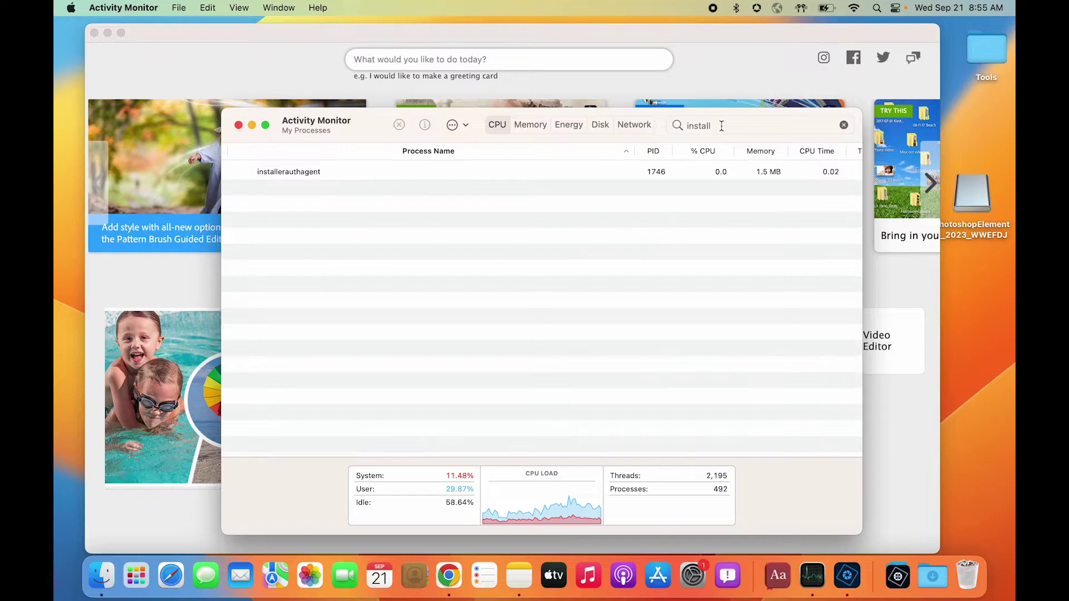
{"action": "key", "text": "cmd+f"}
{"action": "type", "text": "erl"}
{"action": "key", "text": "BackSpace"}
{"action": "key", "text": "BackSpace"}
{"action": "type", "text": "lements"}
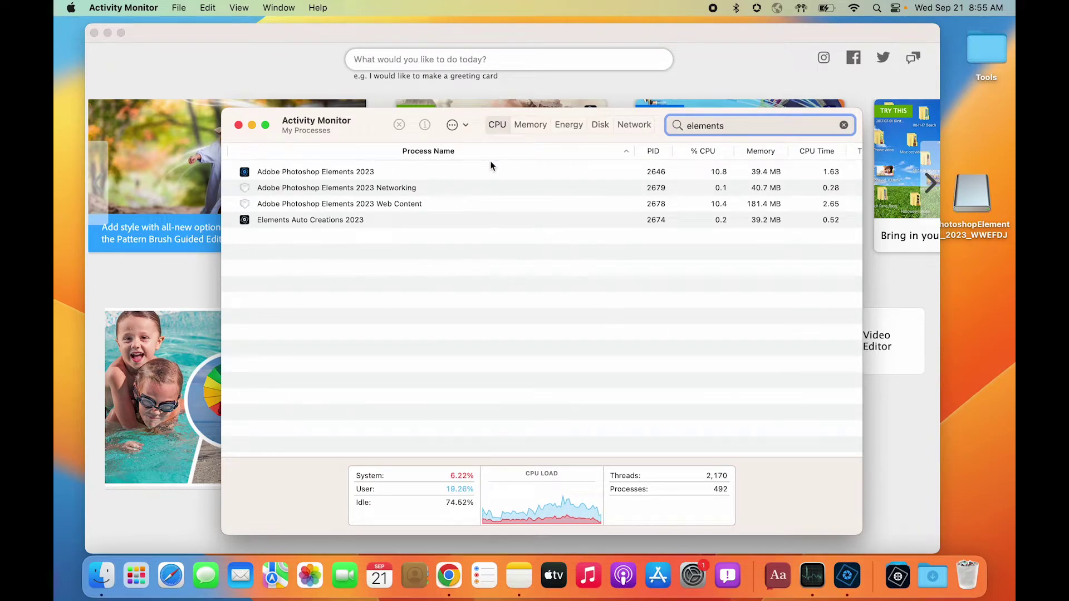
{"action": "left_click", "coordinate": [458, 173]}
{"action": "scroll", "coordinate": [513, 176], "scroll_direction": "right", "scroll_amount": 5}
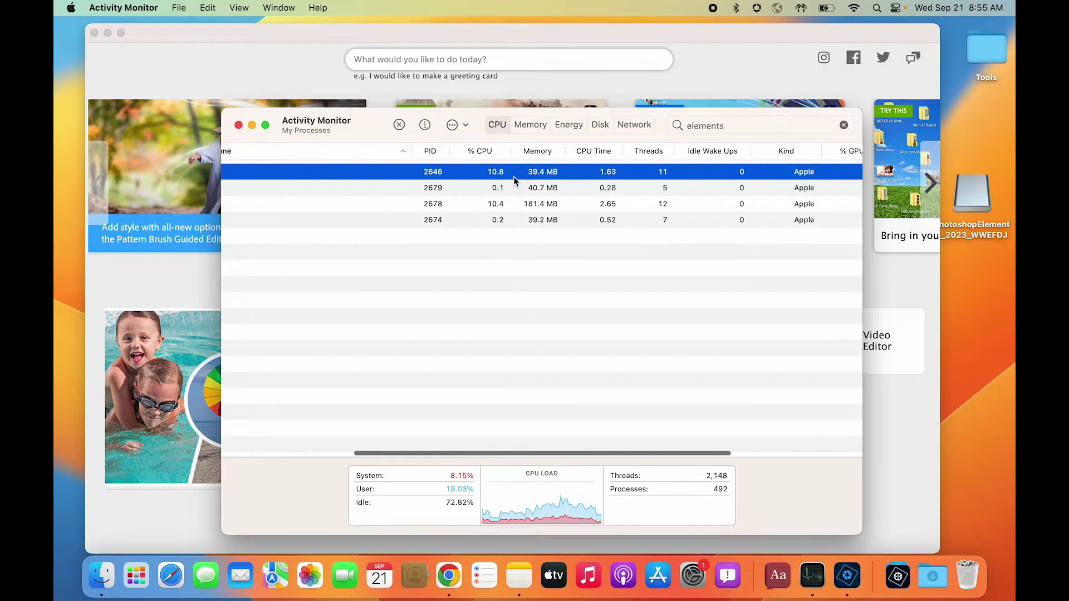
{"action": "scroll", "coordinate": [514, 176], "scroll_direction": "right", "scroll_amount": 3}
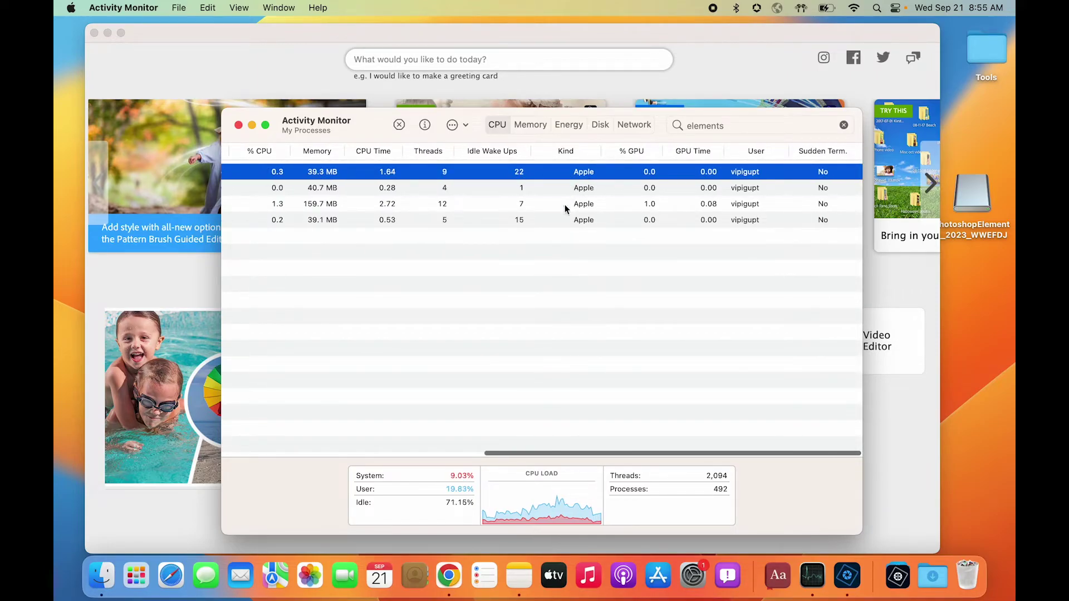
{"action": "scroll", "coordinate": [563, 226], "scroll_direction": "left", "scroll_amount": 8}
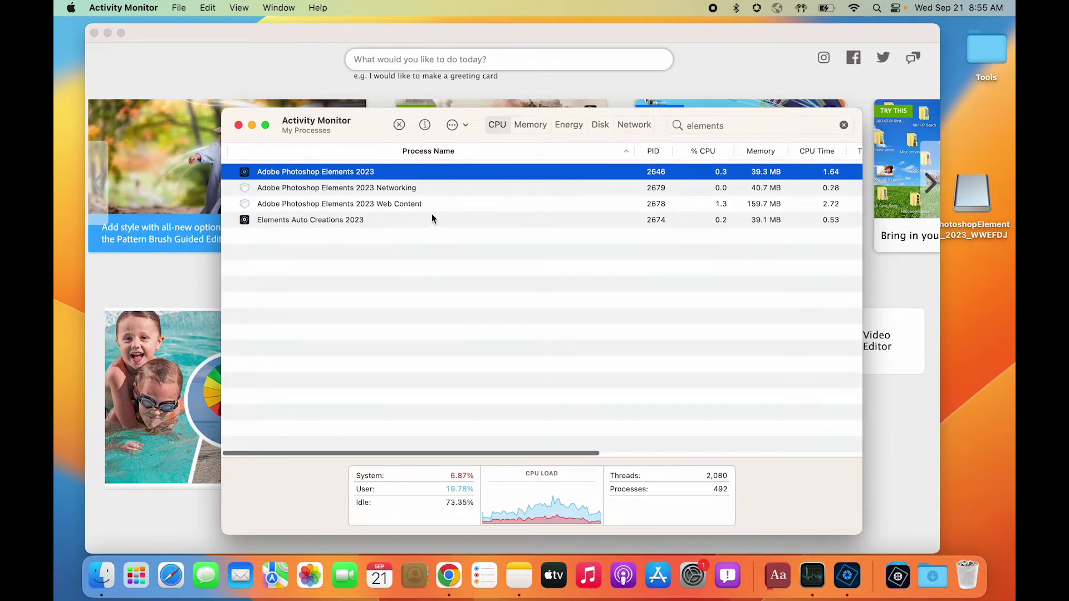
{"action": "left_click", "coordinate": [238, 124]}
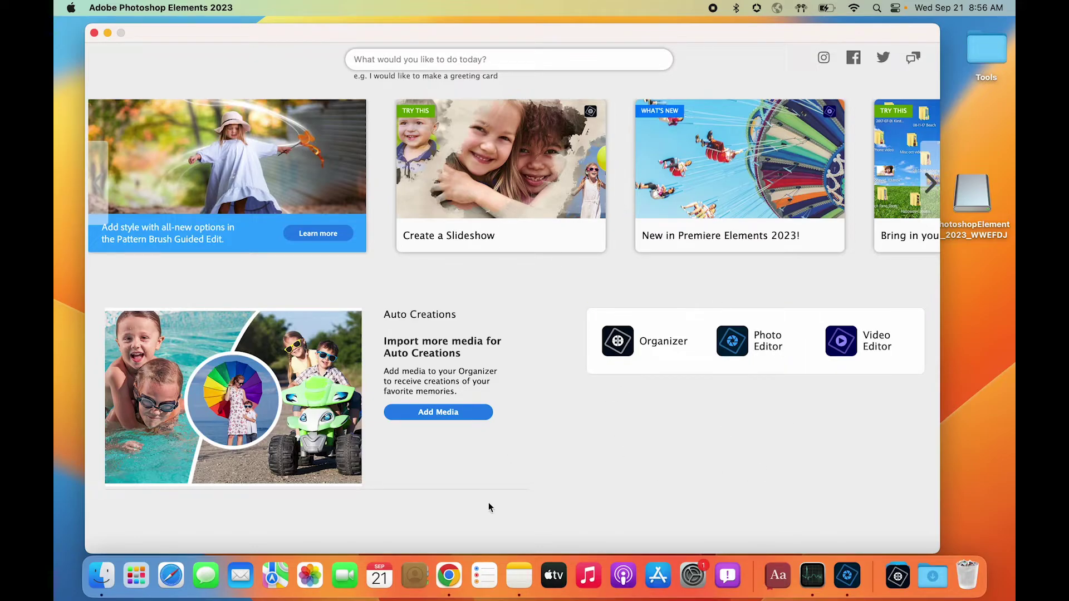
Step: Run a Spotlight search, then dismiss the search panel
{"action": "key", "text": "super+space"}
{"action": "type", "text": "facte"}
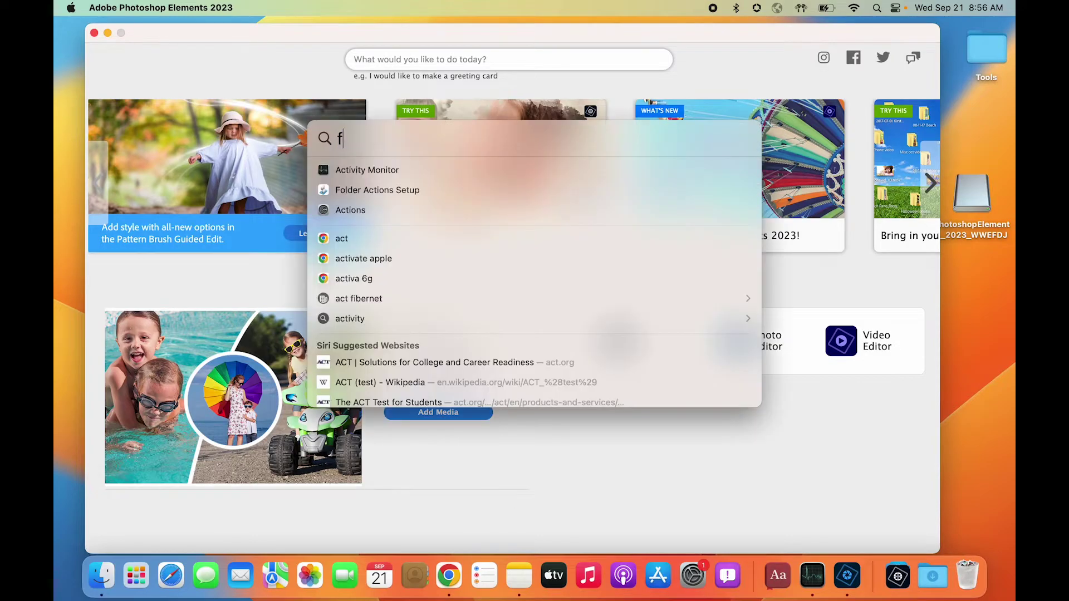
{"action": "key", "text": "BackSpace"}
{"action": "key", "text": "BackSpace"}
{"action": "type", "text": "e"}
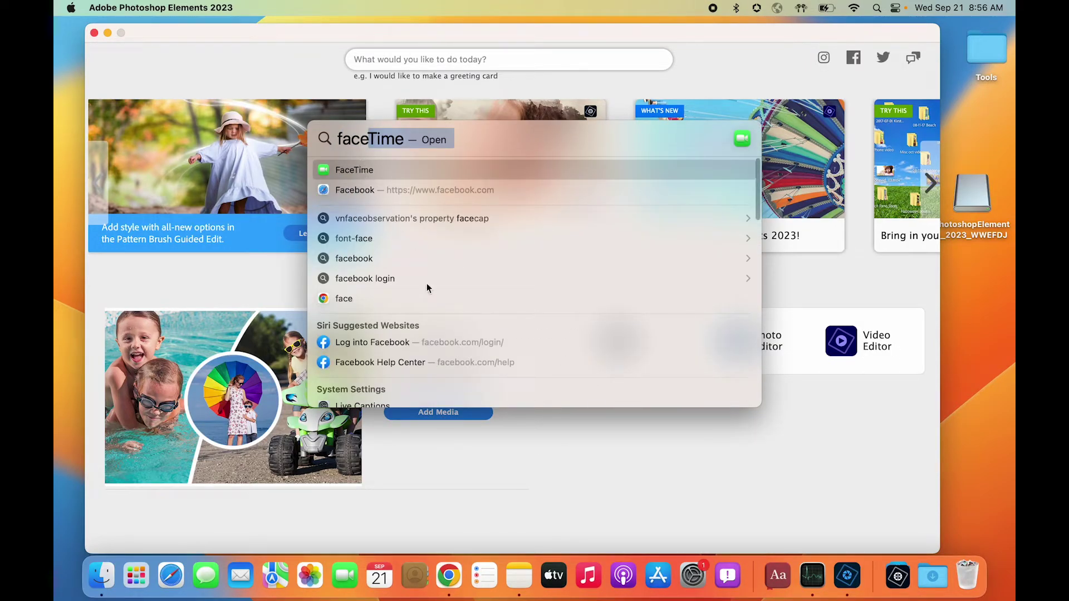
{"action": "left_click", "coordinate": [581, 486]}
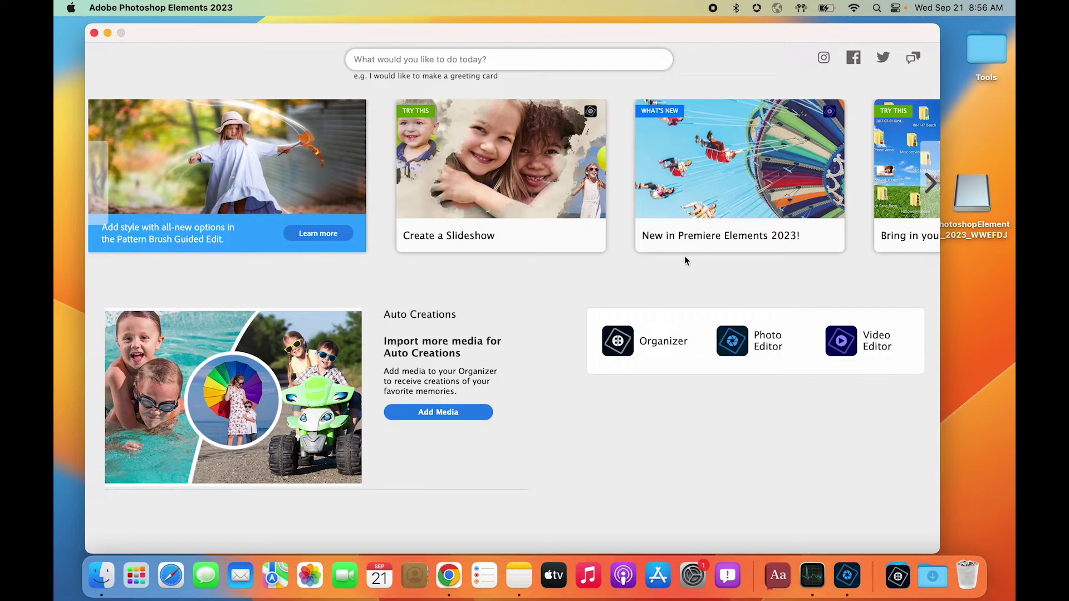
Step: Launch Photo Editor, install Rosetta with the admin password, and close the leftover windows
{"action": "left_click", "coordinate": [761, 351]}
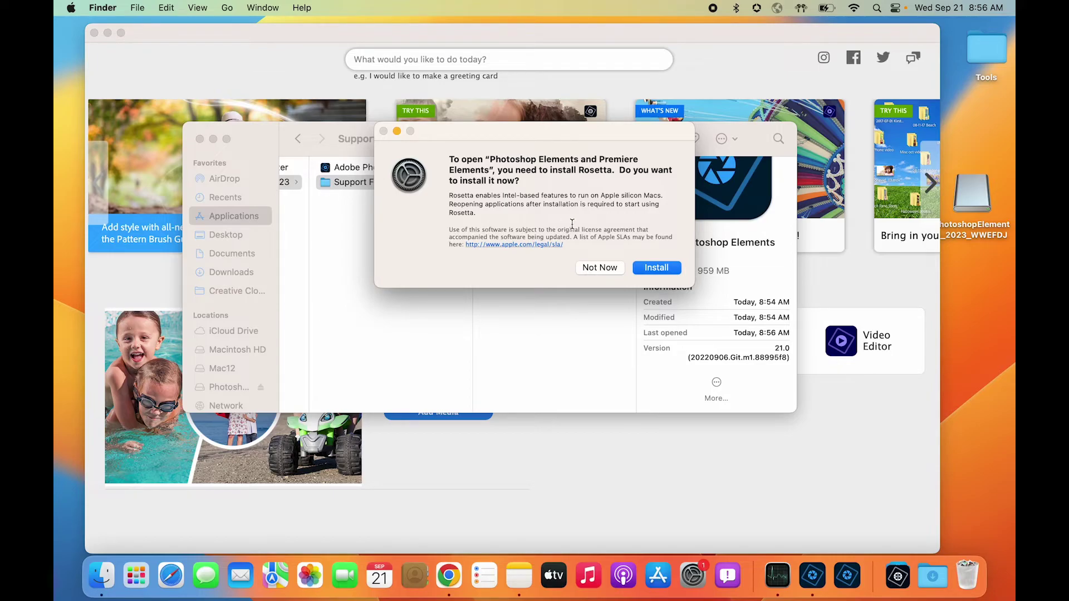
{"action": "left_click", "coordinate": [658, 269]}
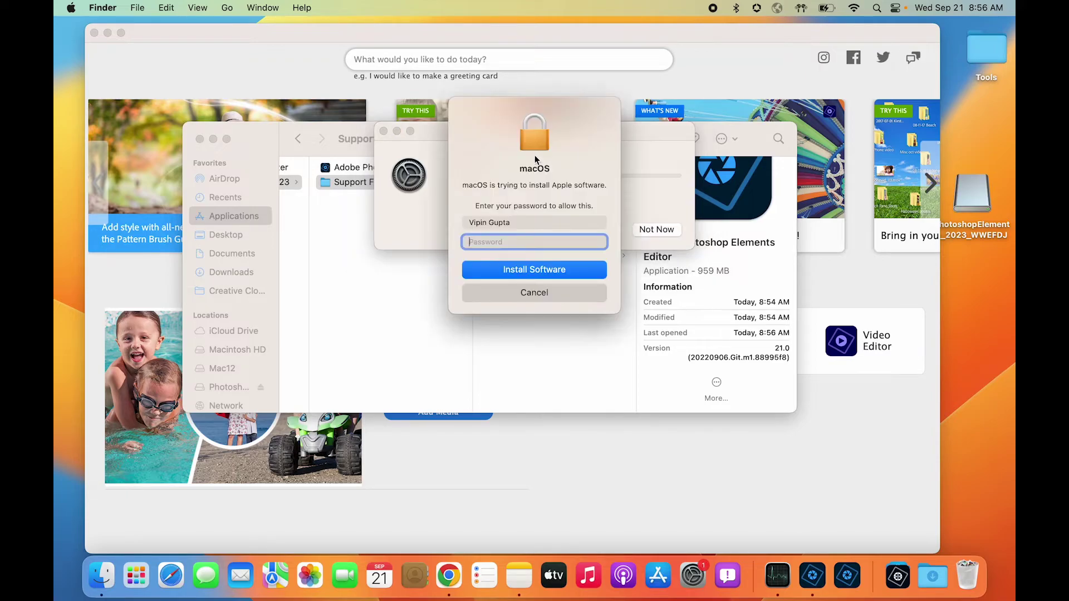
{"action": "type", "text": "••••••"}
{"action": "left_click", "coordinate": [537, 271]}
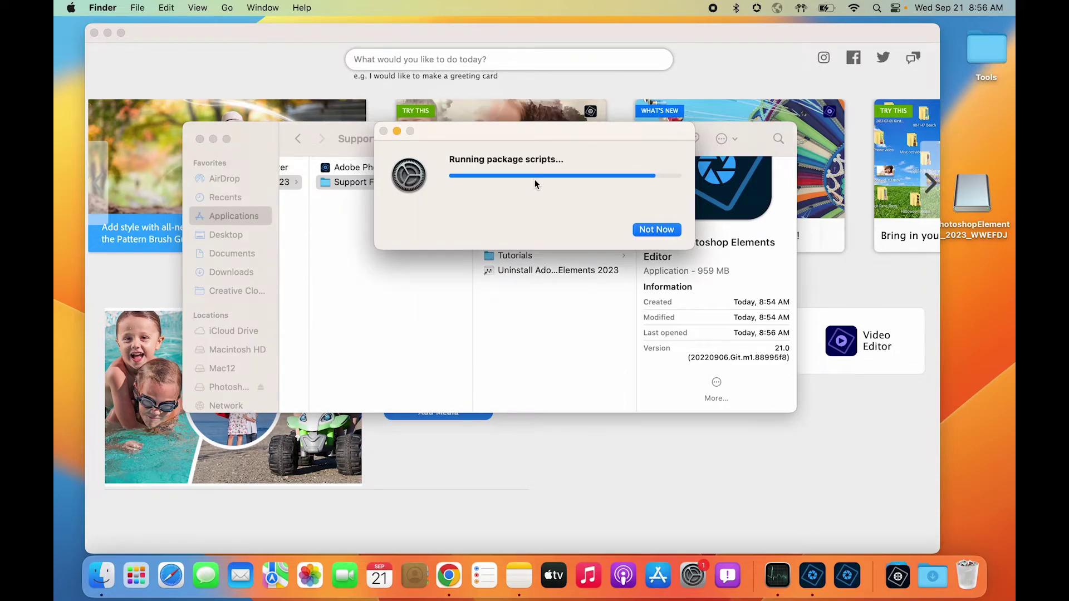
{"action": "left_click", "coordinate": [199, 139]}
{"action": "left_click", "coordinate": [93, 33]}
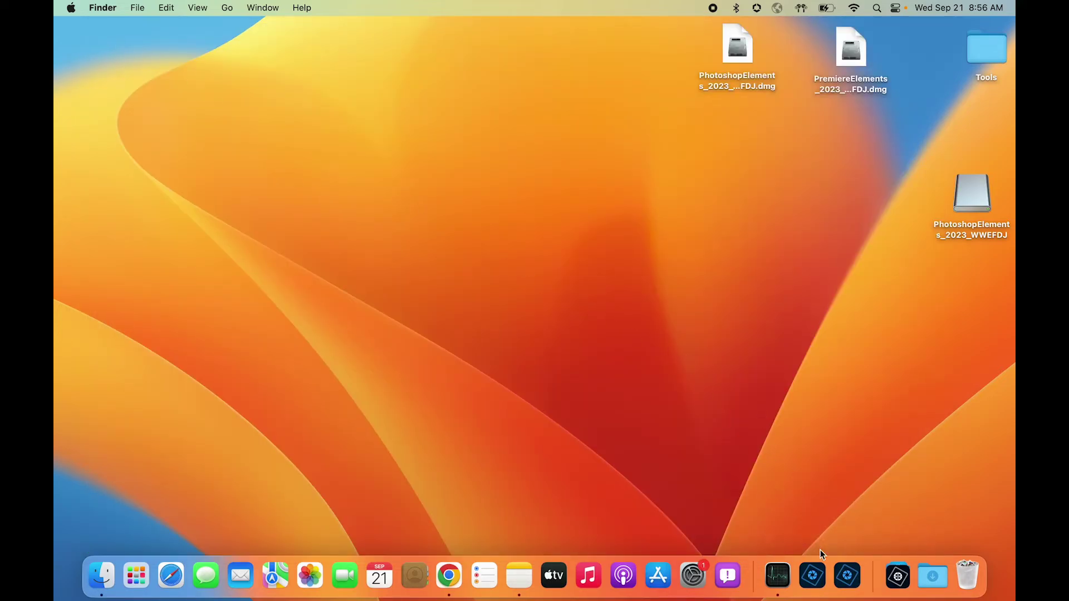
Step: Relaunch Adobe Photoshop Elements 2023 from its Applications folder and choose Photo Editor
{"action": "key", "text": "shift+super+a"}
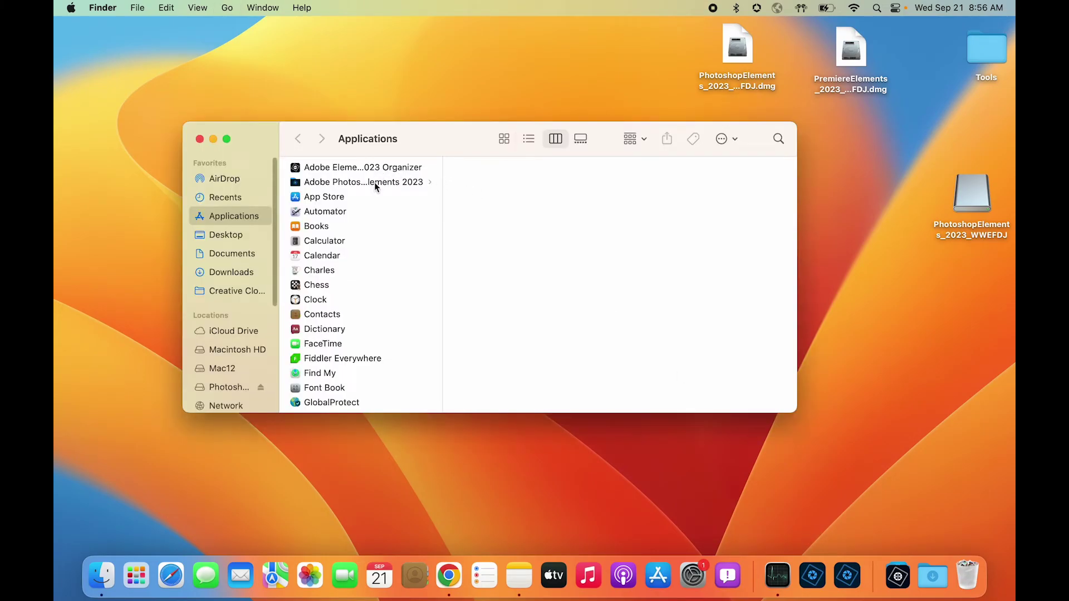
{"action": "left_click", "coordinate": [375, 182]}
{"action": "left_click", "coordinate": [510, 168]}
{"action": "double_click", "coordinate": [516, 170]}
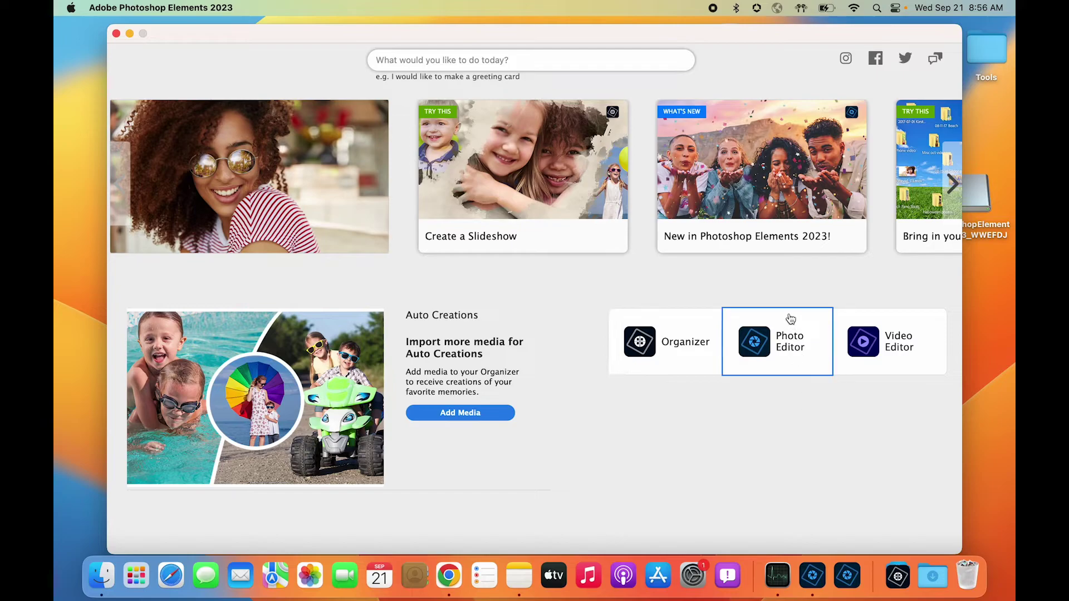
{"action": "left_click", "coordinate": [781, 362]}
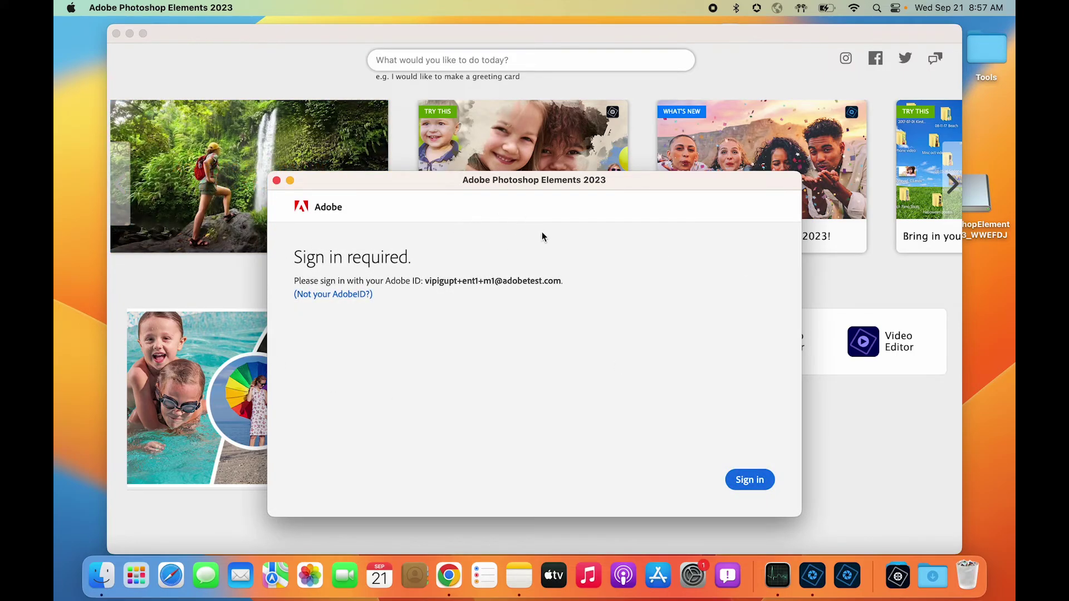
Step: Sign in, skip serial-number activation, and start the 30-day free trial
{"action": "left_click", "coordinate": [741, 480]}
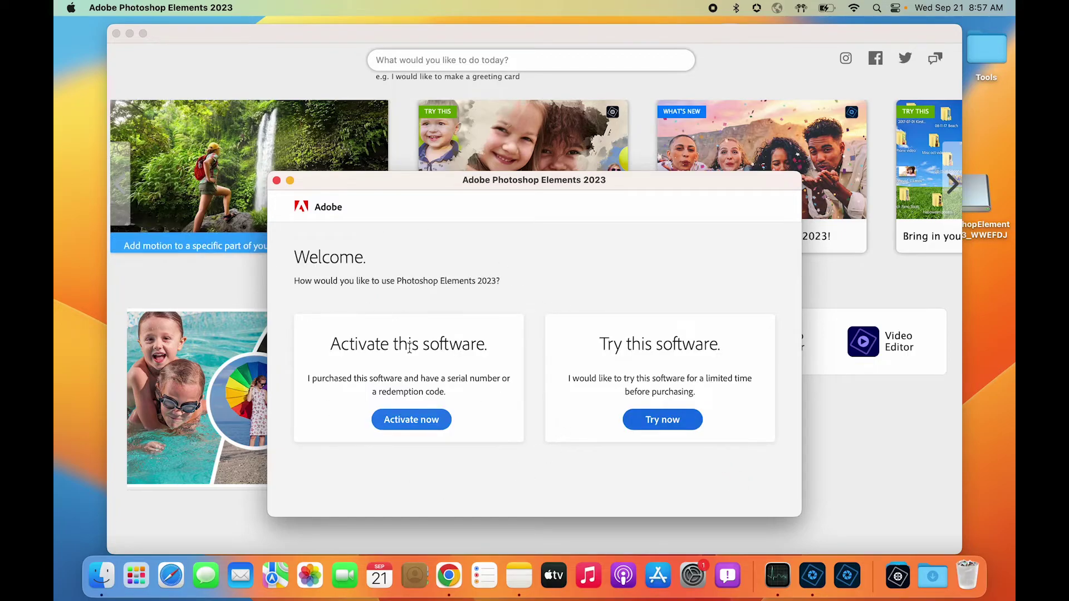
{"action": "left_click", "coordinate": [413, 420]}
{"action": "left_click", "coordinate": [698, 442]}
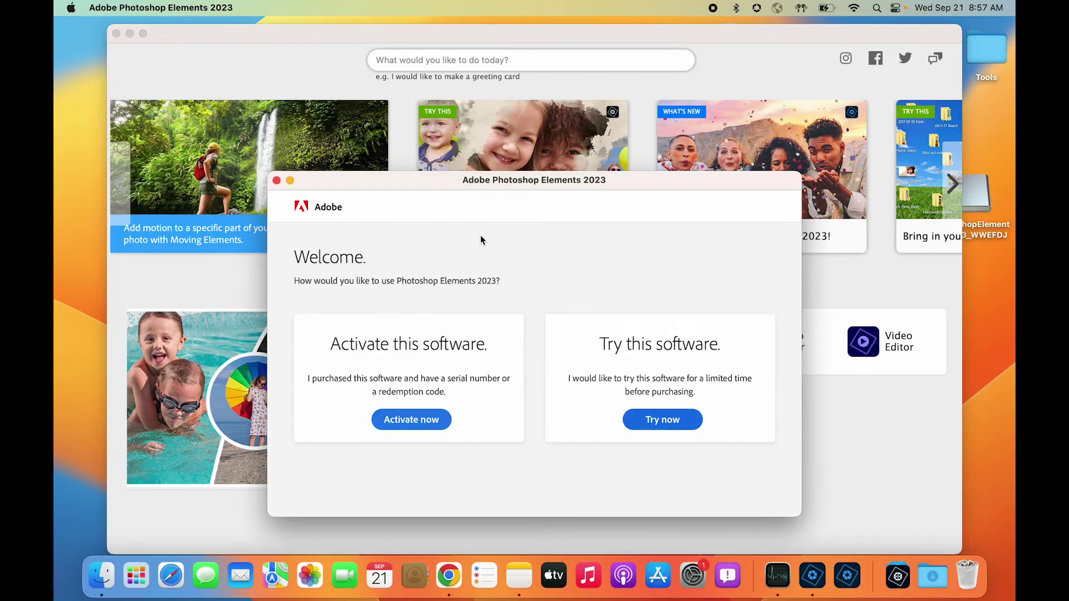
{"action": "left_click", "coordinate": [659, 422]}
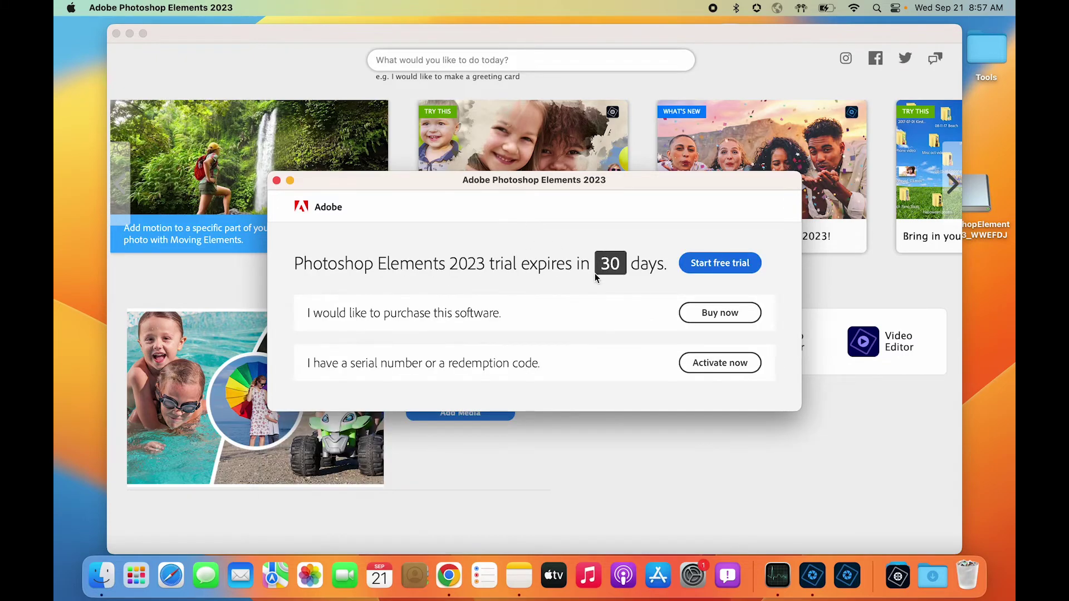
{"action": "left_click", "coordinate": [711, 261]}
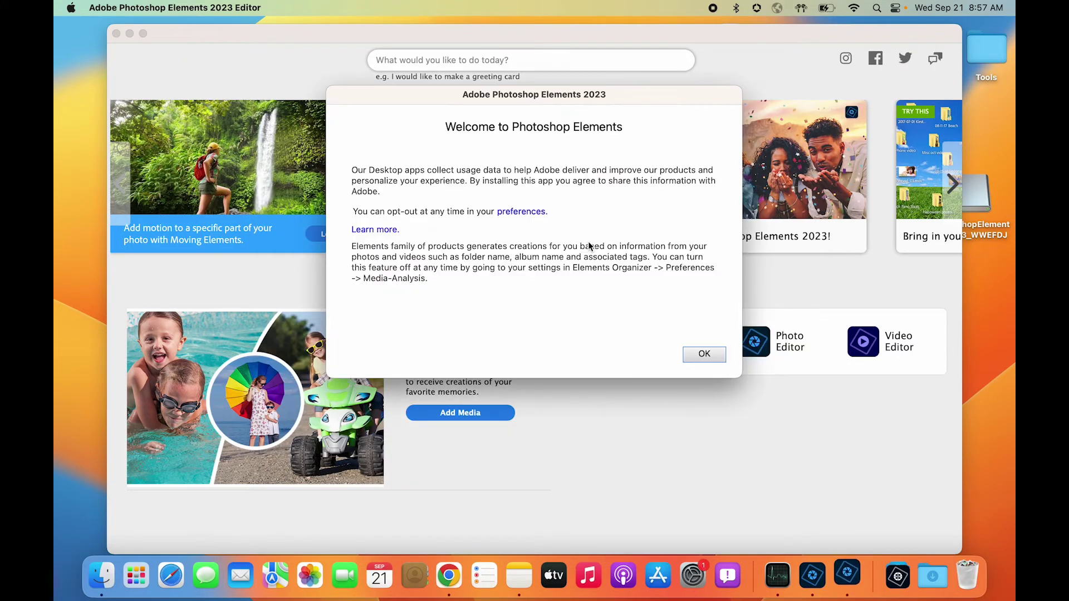
Step: Dismiss the Welcome to Photoshop Elements notice so the Editor workspace loads in Quick mode
{"action": "left_click", "coordinate": [704, 356]}
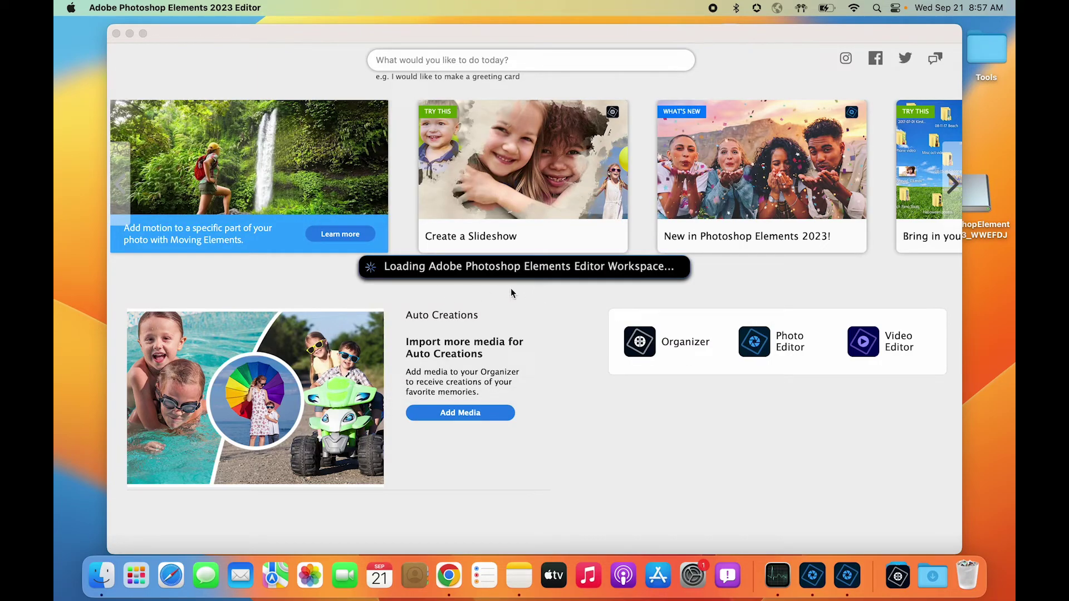